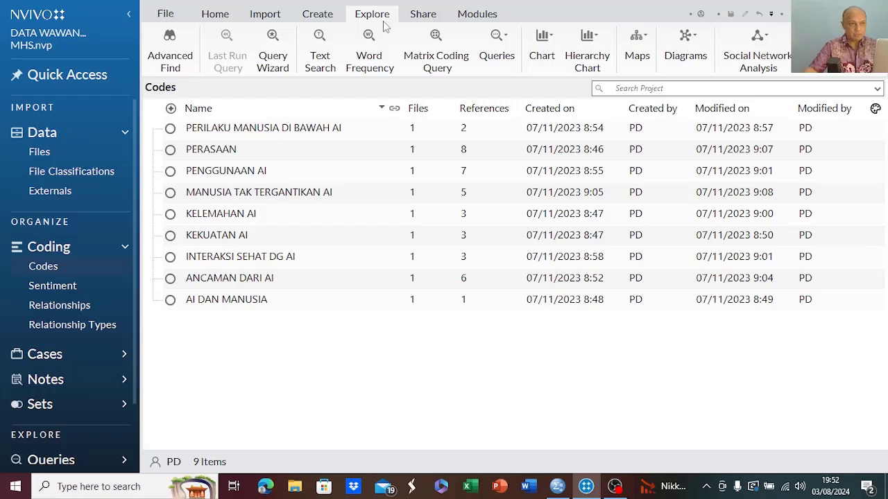
# - Create a new concept map named MANUSIA
pyautogui.click(649, 54)
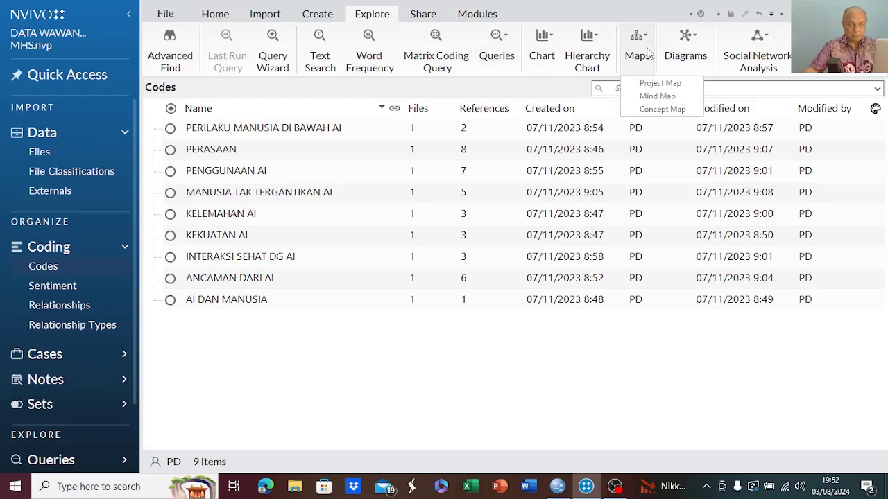
pyautogui.click(663, 110)
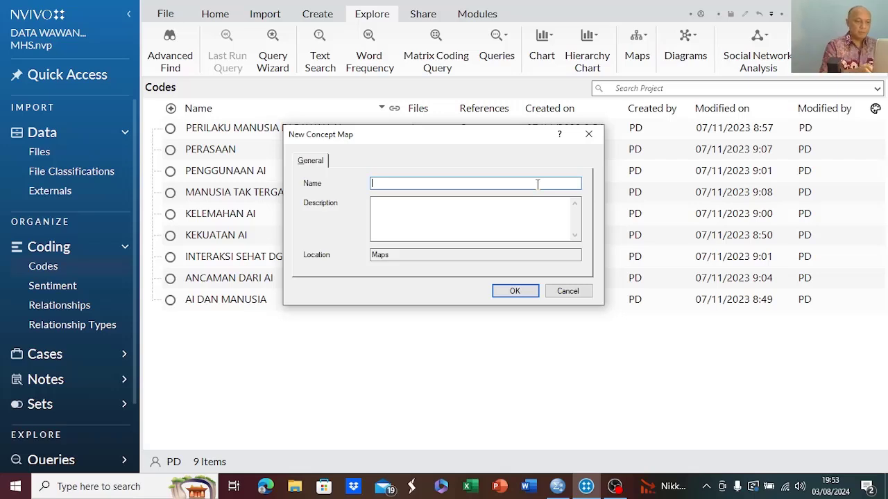
pyautogui.write('MANUSIA')
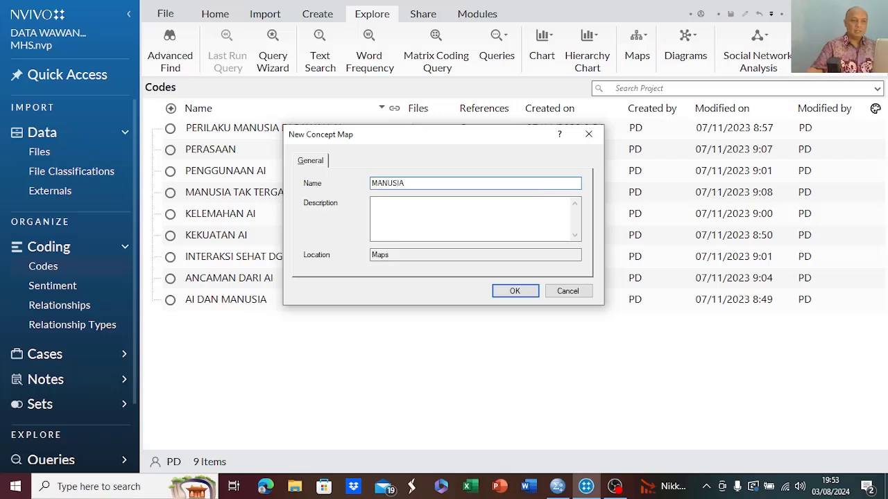
pyautogui.click(509, 294)
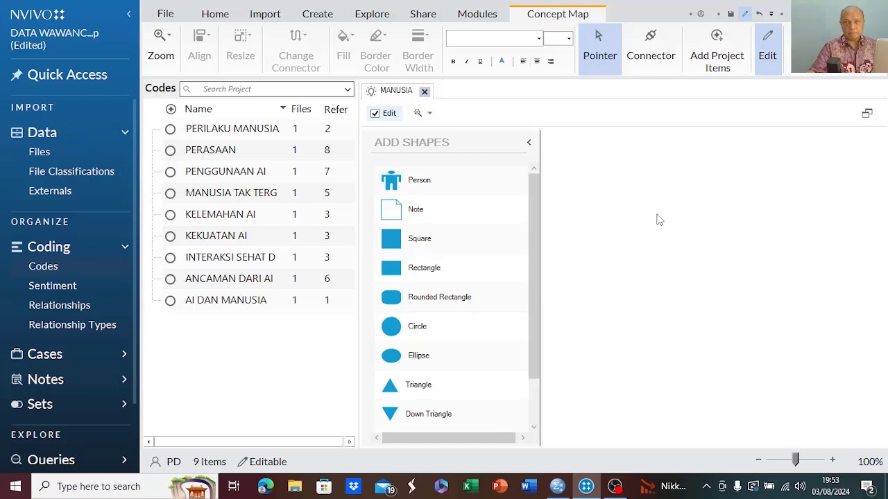
# - Collapse the navigation pane and place a Person shape labelled MANUSIA near the middle of the map
pyautogui.click(128, 22)
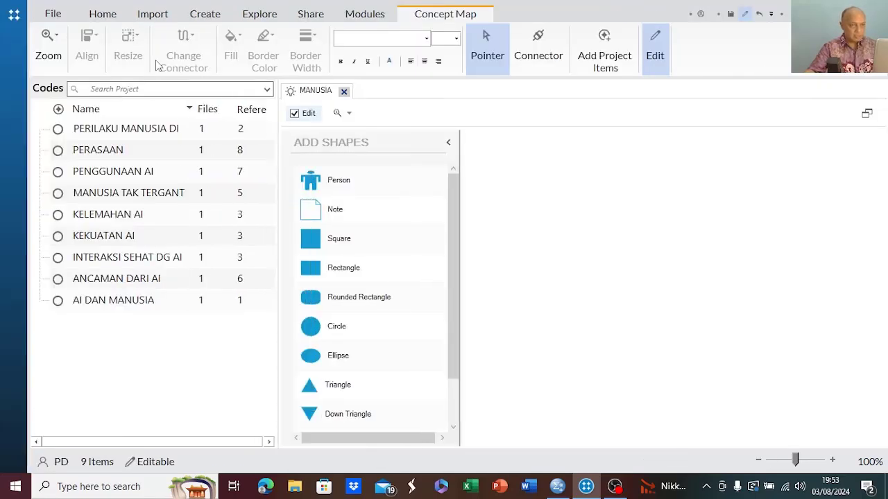
pyautogui.click(352, 189)
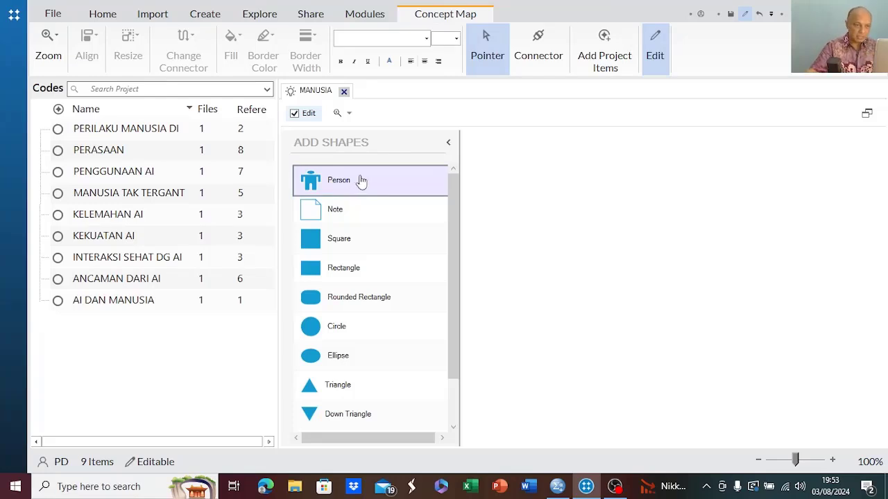
pyautogui.moveTo(353, 186); pyautogui.dragTo(658, 302)
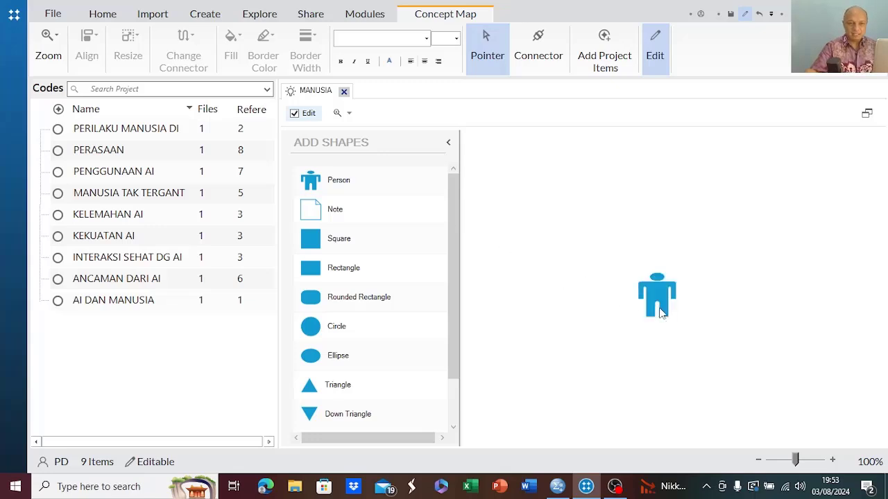
pyautogui.click(662, 313)
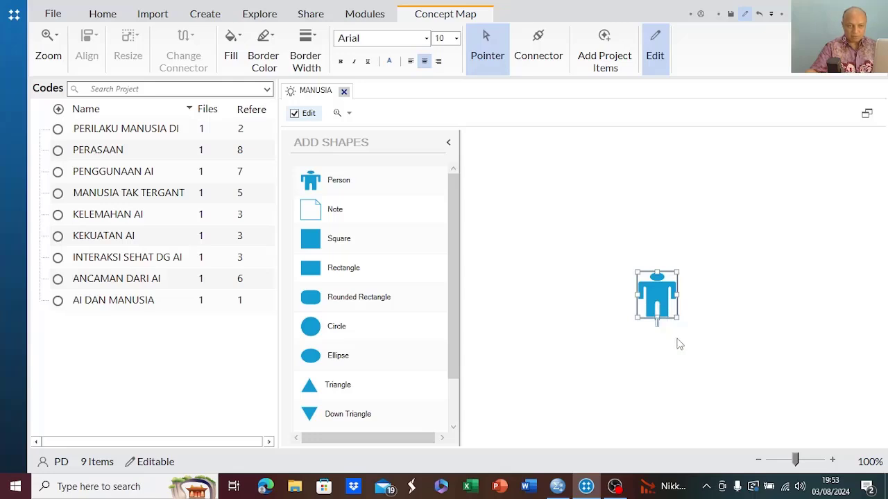
pyautogui.write('MANUSIA')
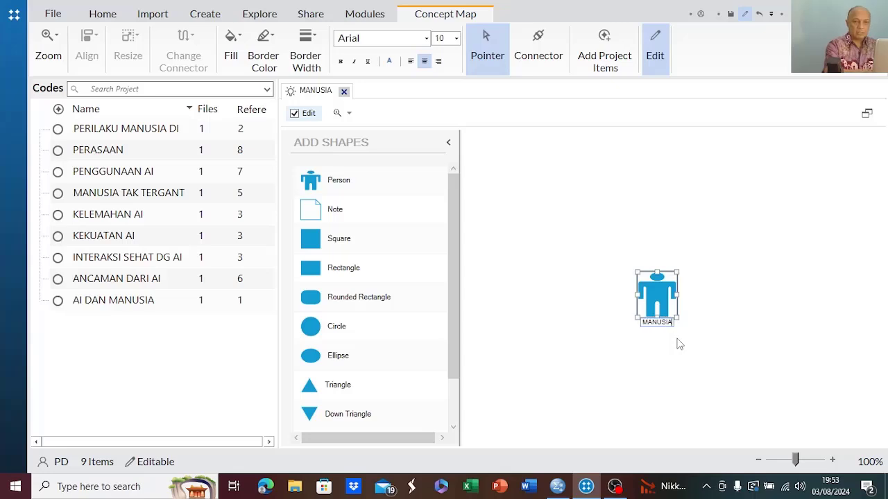
pyautogui.press('Return')
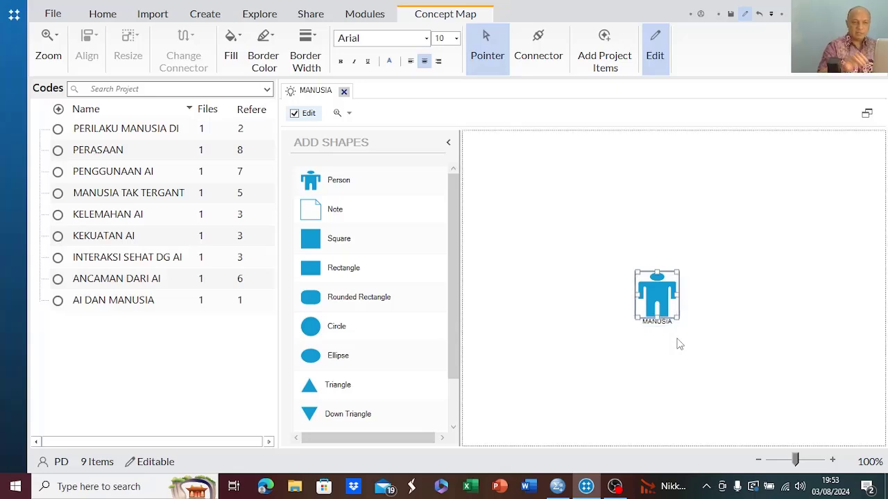
pyautogui.click(729, 210)
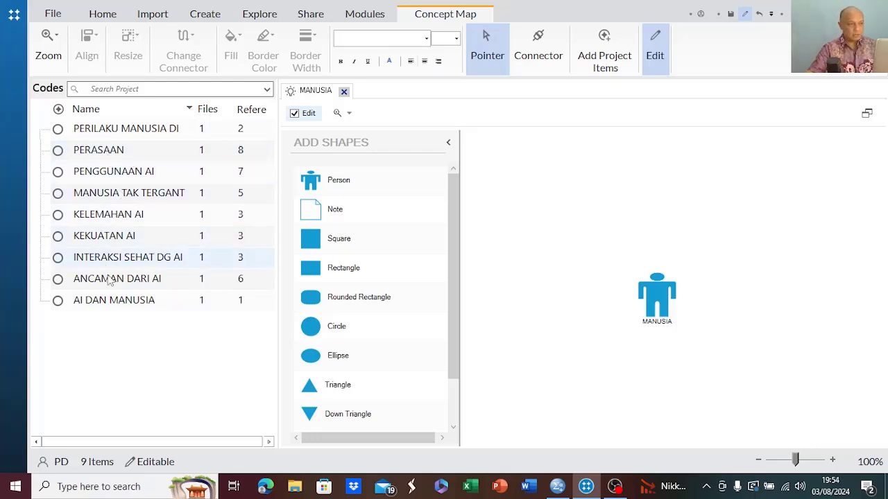
# - Add the PERASAAN code to the concept map, above and slightly right of the MANUSIA person shape
pyautogui.click(113, 155)
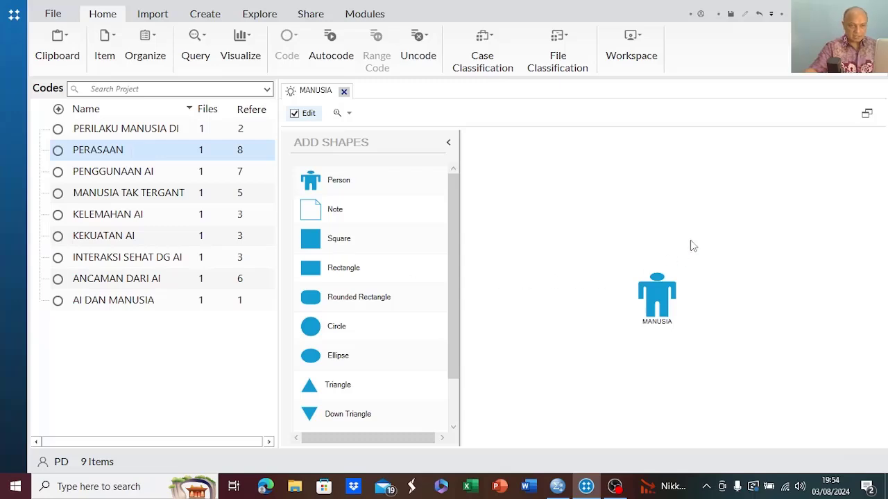
pyautogui.moveTo(708, 209); pyautogui.dragTo(705, 206)
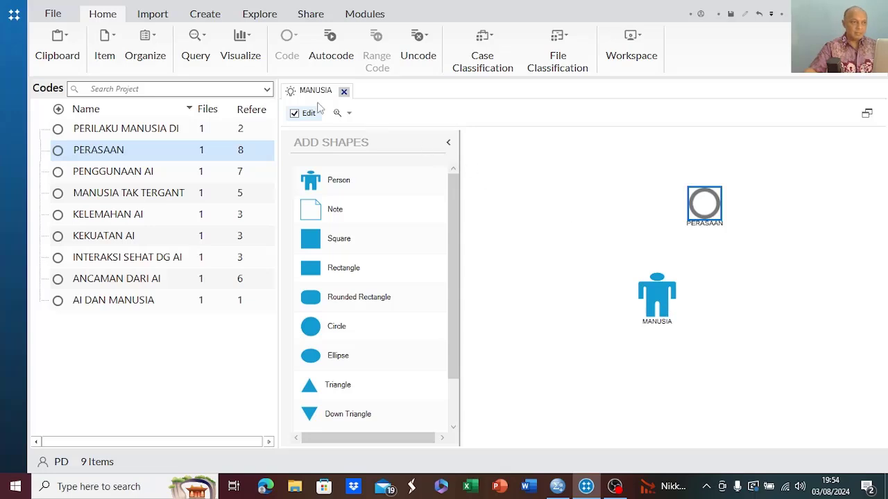
pyautogui.click(580, 221)
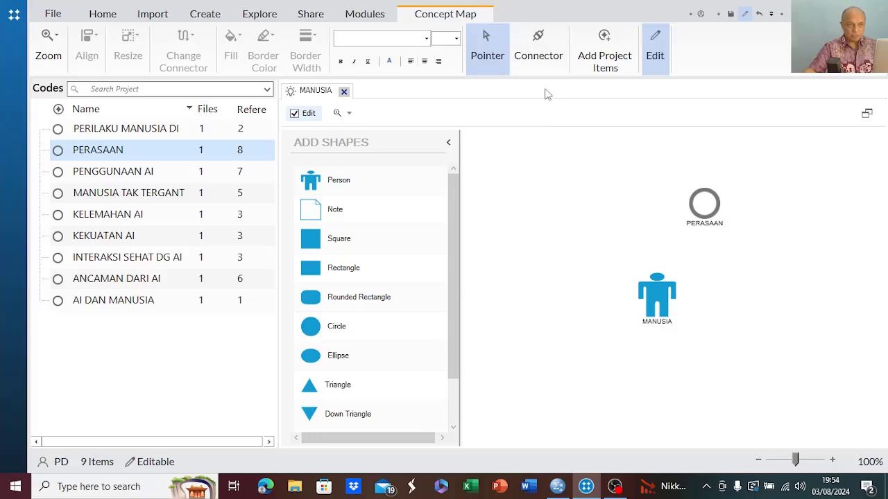
# - Draw a connector from the PERASAAN code to the MANUSIA person shape
pyautogui.click(545, 61)
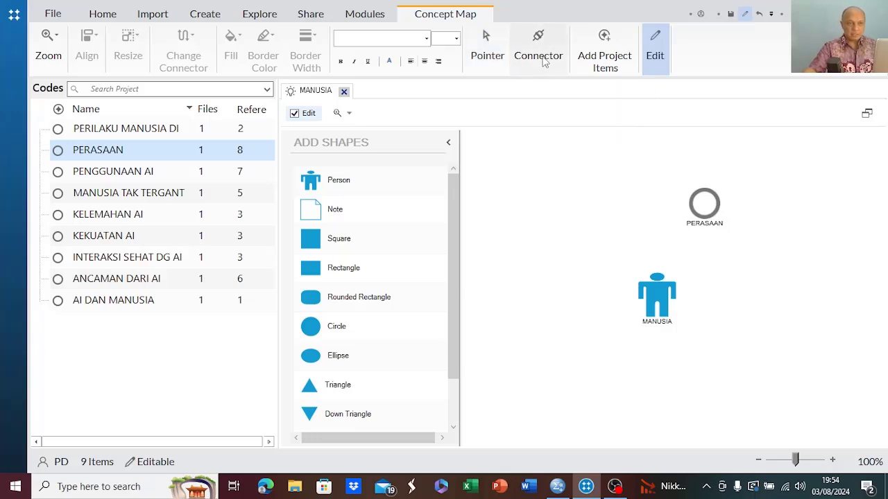
pyautogui.click(698, 223)
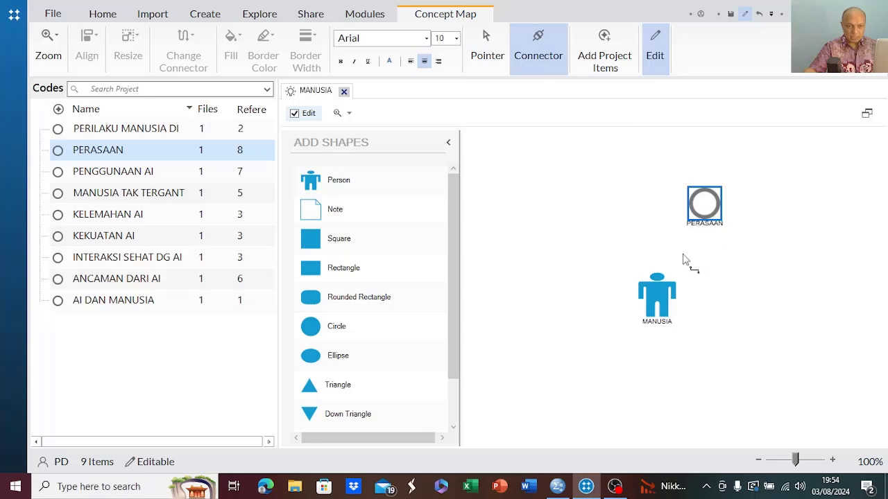
pyautogui.moveTo(695, 223)
pyautogui.mouseDown()
pyautogui.moveTo(689, 237)
pyautogui.moveTo(687, 221)
pyautogui.mouseUp()
pyautogui.click(730, 289)
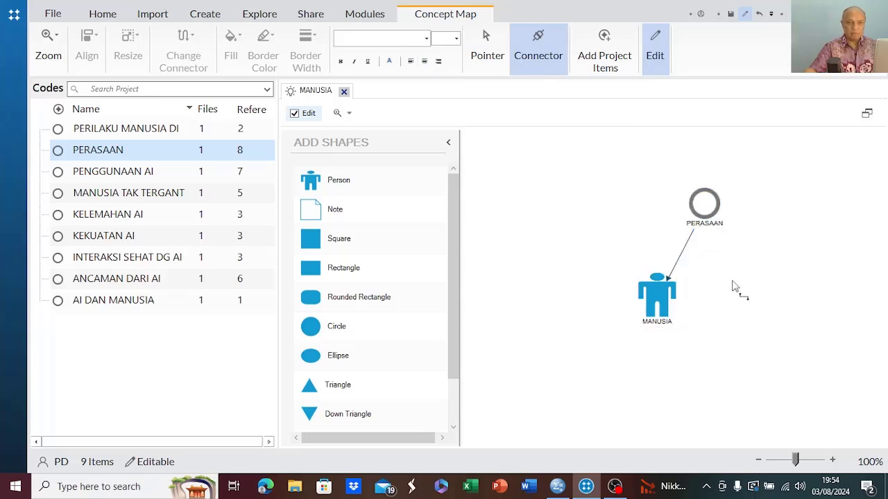
# - Move the MANUSIA person shape further down the map, away from the PERASAAN code
pyautogui.click(710, 213)
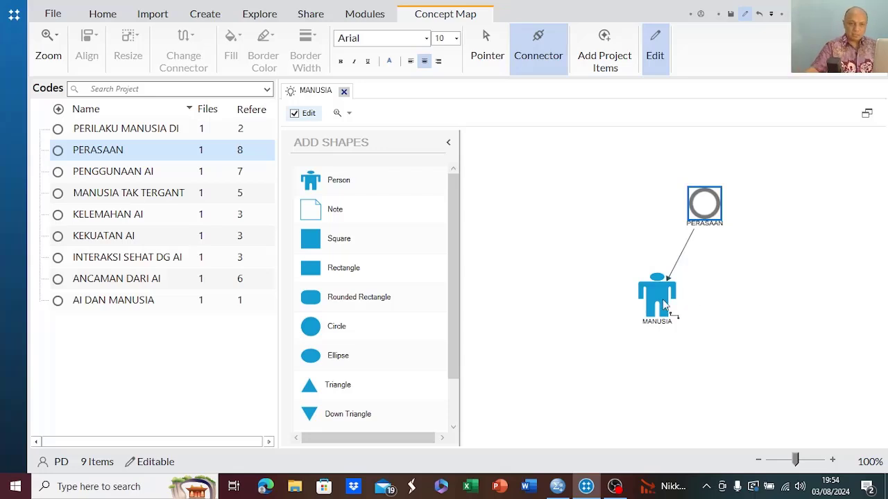
pyautogui.click(501, 60)
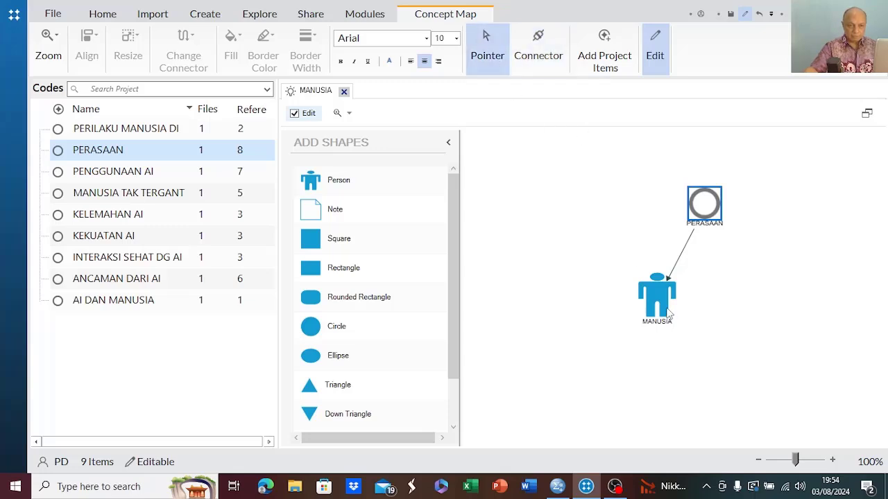
pyautogui.moveTo(667, 315); pyautogui.dragTo(645, 331)
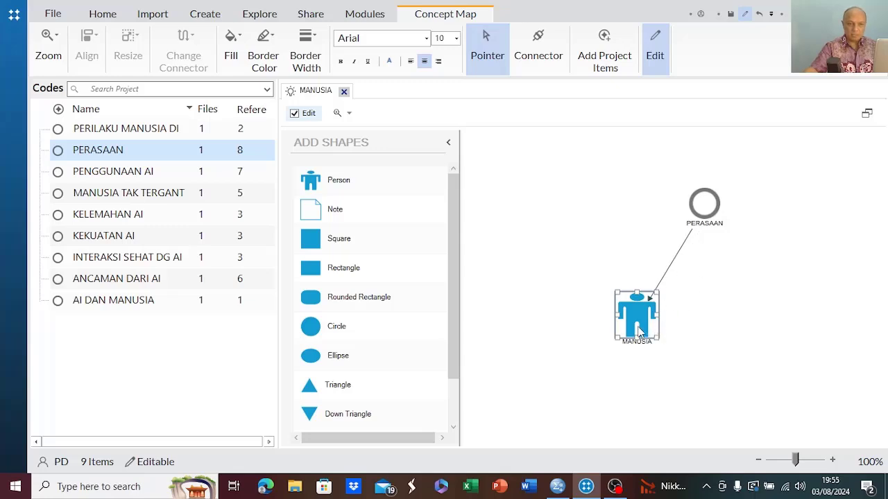
pyautogui.moveTo(644, 334); pyautogui.dragTo(667, 355)
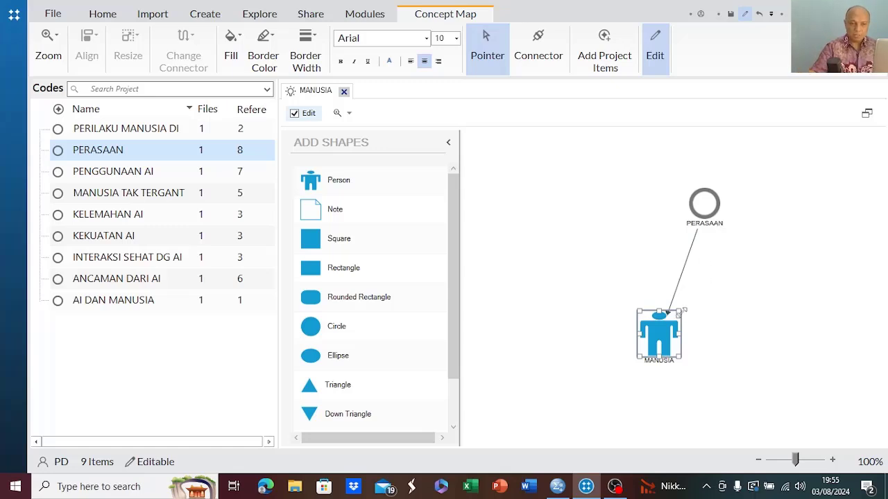
pyautogui.click(699, 328)
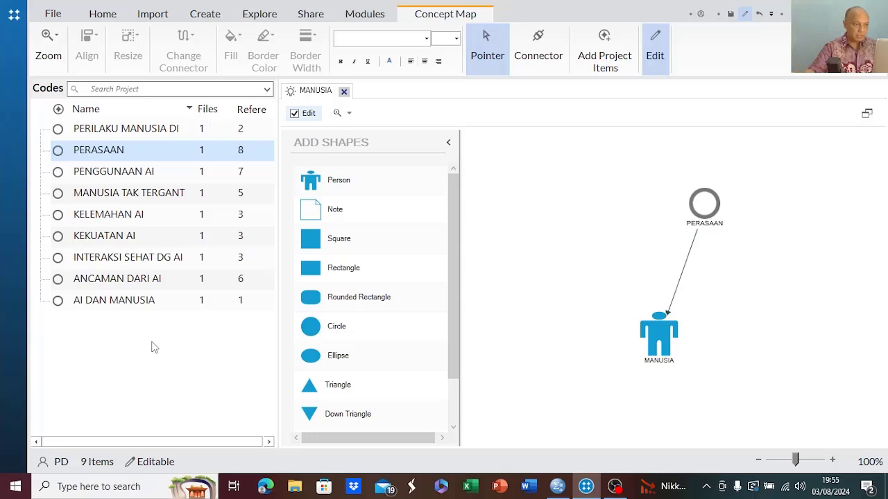
# - Add the AI DAN MANUSIA code to the concept map, below and left of the MANUSIA person shape
pyautogui.click(126, 303)
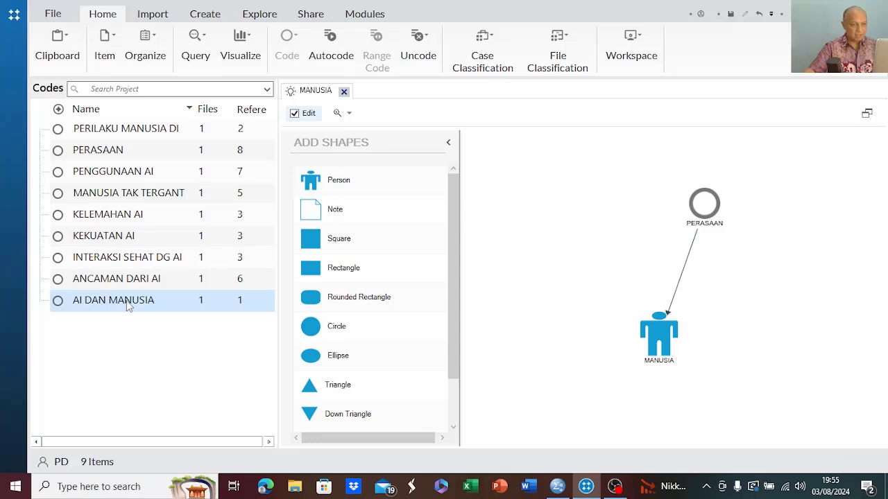
pyautogui.moveTo(127, 306); pyautogui.dragTo(539, 397)
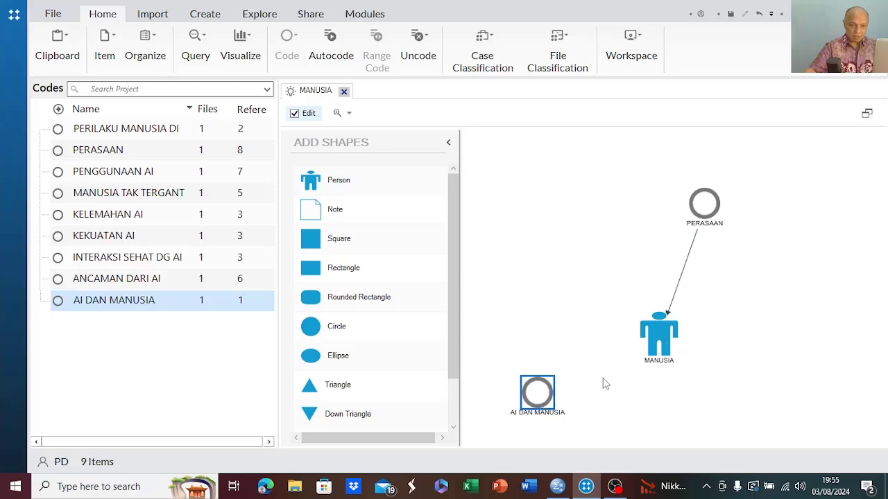
pyautogui.click(632, 398)
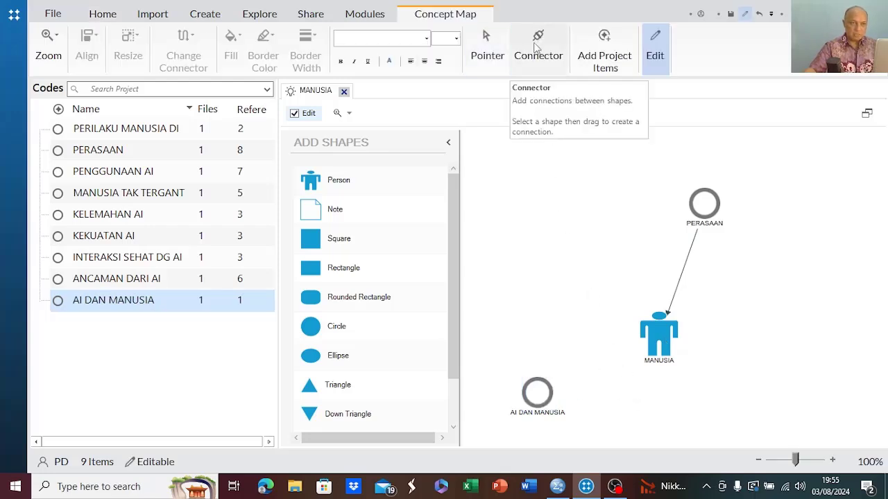
# - Draw a connector from the MANUSIA person shape to the AI DAN MANUSIA code
pyautogui.click(534, 40)
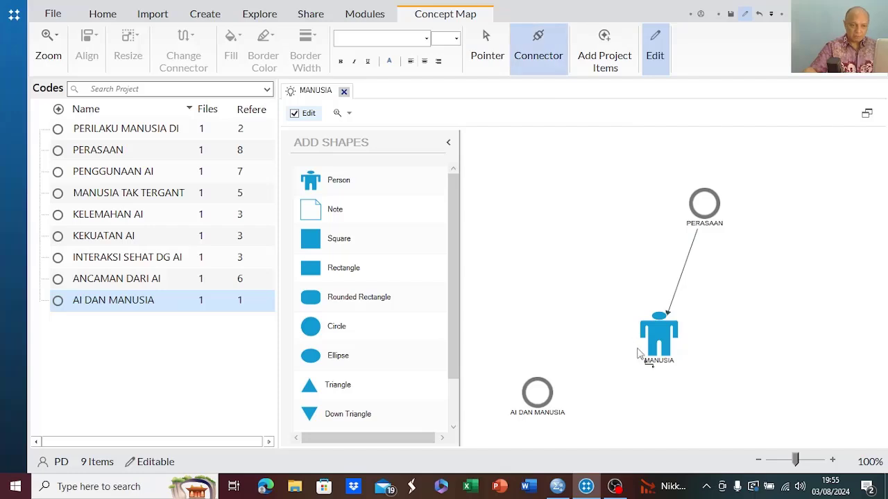
pyautogui.moveTo(638, 360)
pyautogui.mouseDown()
pyautogui.moveTo(588, 386)
pyautogui.moveTo(632, 362)
pyautogui.mouseUp()
pyautogui.click(638, 358)
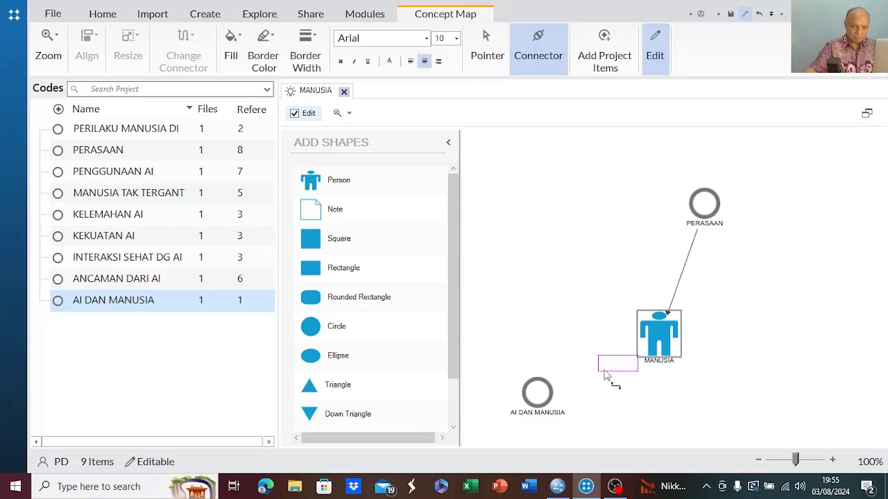
pyautogui.moveTo(656, 347); pyautogui.dragTo(582, 385)
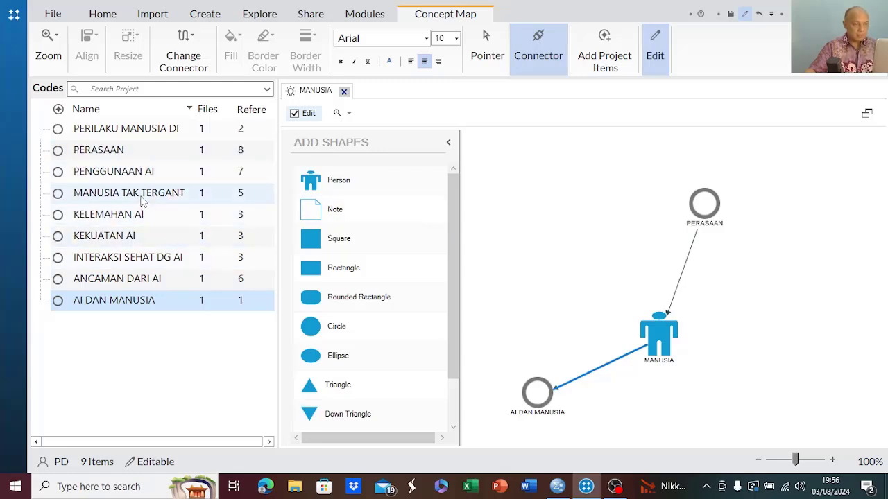
pyautogui.click(113, 198)
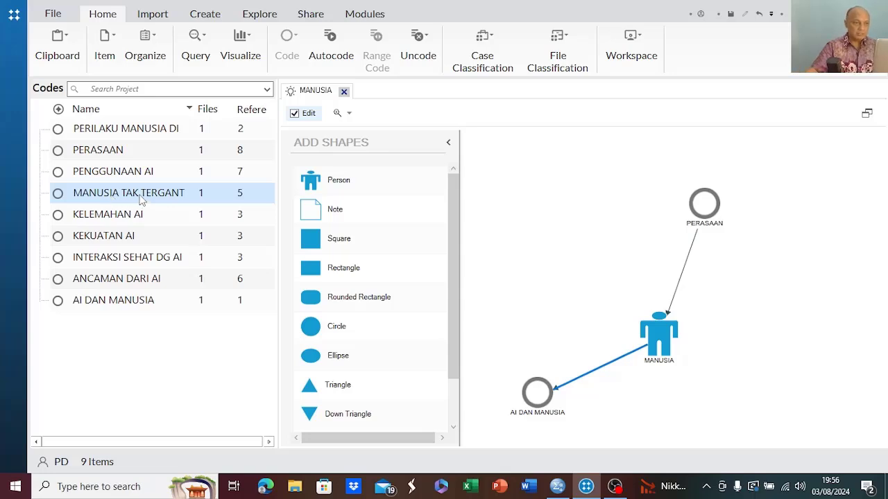
pyautogui.moveTo(140, 198); pyautogui.dragTo(697, 390)
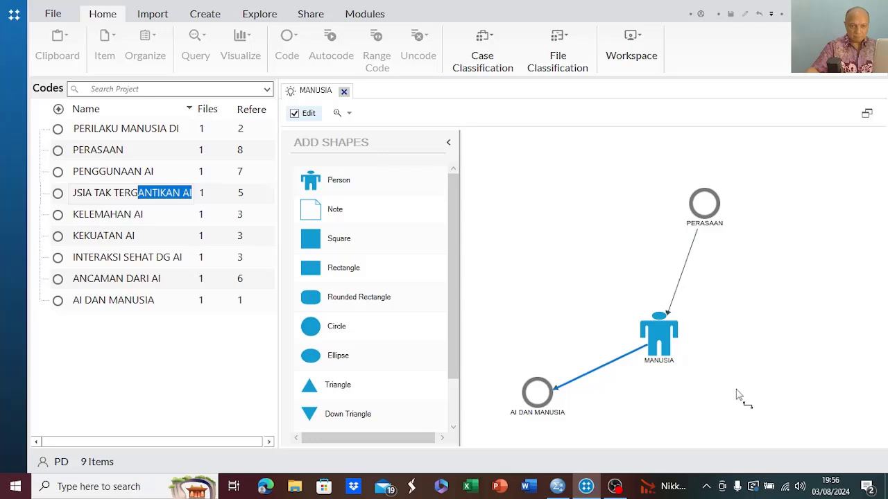
pyautogui.click(136, 193)
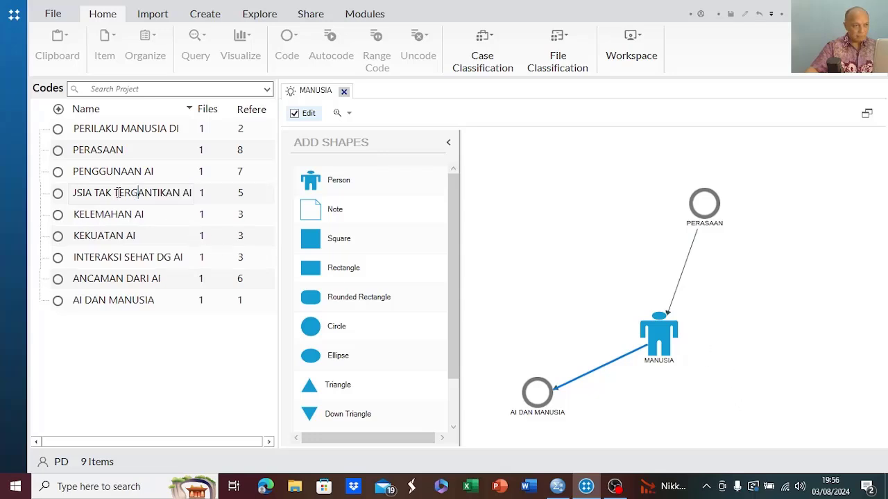
pyautogui.click(117, 173)
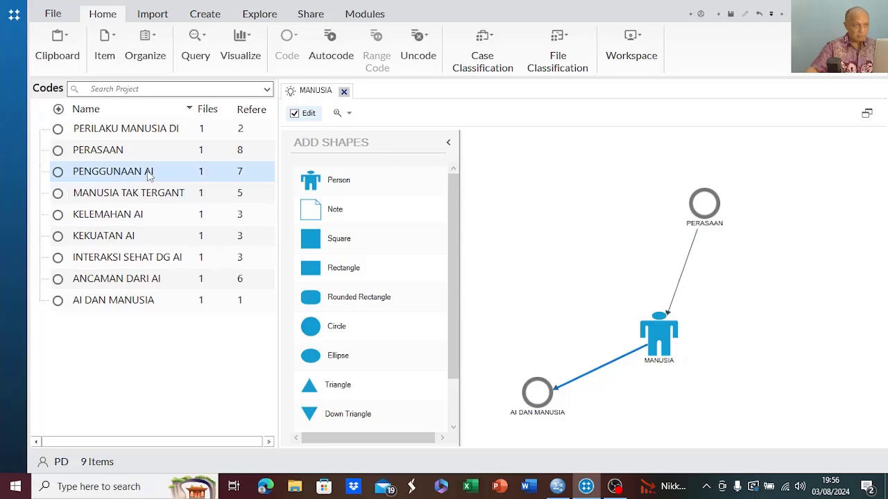
# - Add the MANUSIA TAK TERGANTIKAN AI code to the concept map, below and right of the MANUSIA person shape
pyautogui.click(103, 196)
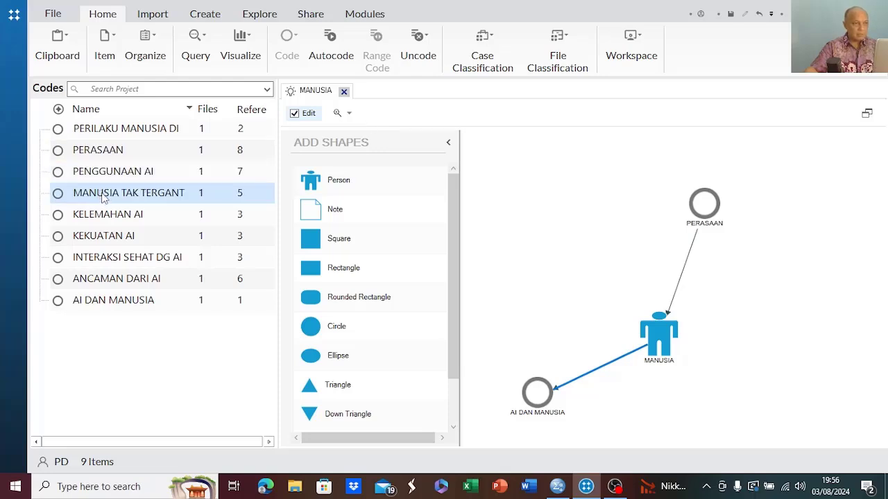
pyautogui.moveTo(103, 198); pyautogui.dragTo(752, 389)
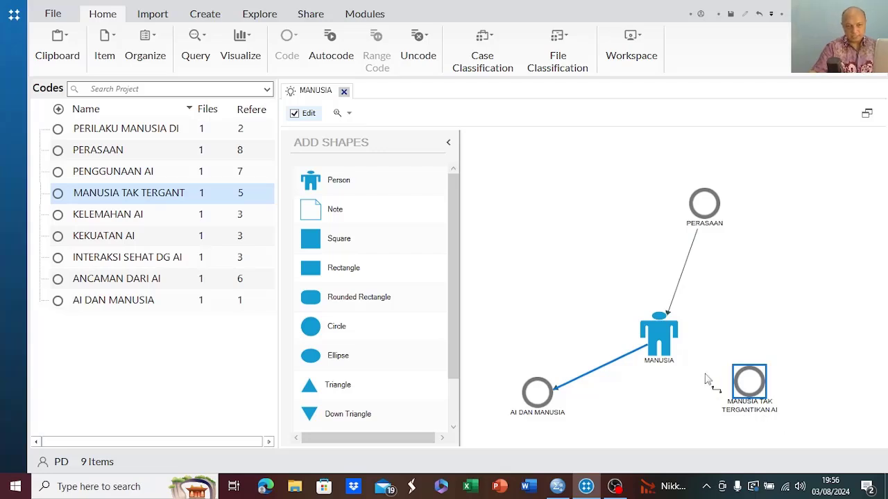
# - Draw a connector from the MANUSIA person shape to the MANUSIA TAK TERGANTIKAN AI code, and move that code slightly farther away
pyautogui.click(676, 349)
pyautogui.click(665, 345)
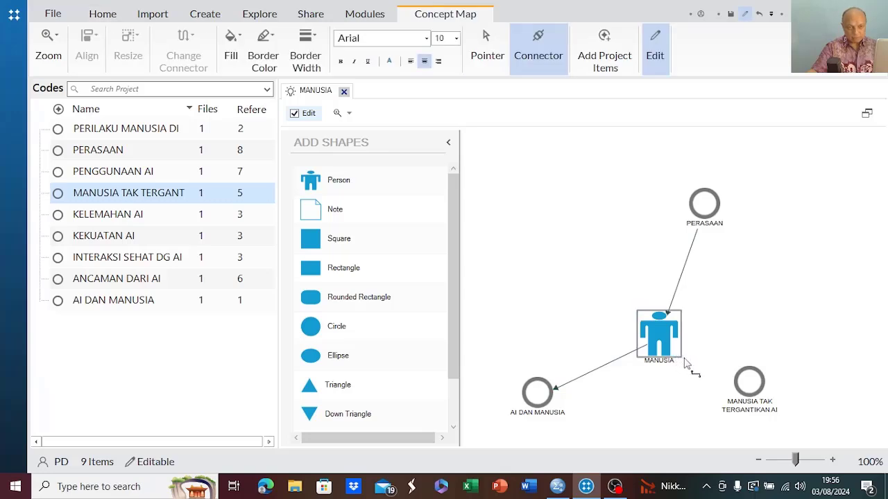
pyautogui.click(681, 357)
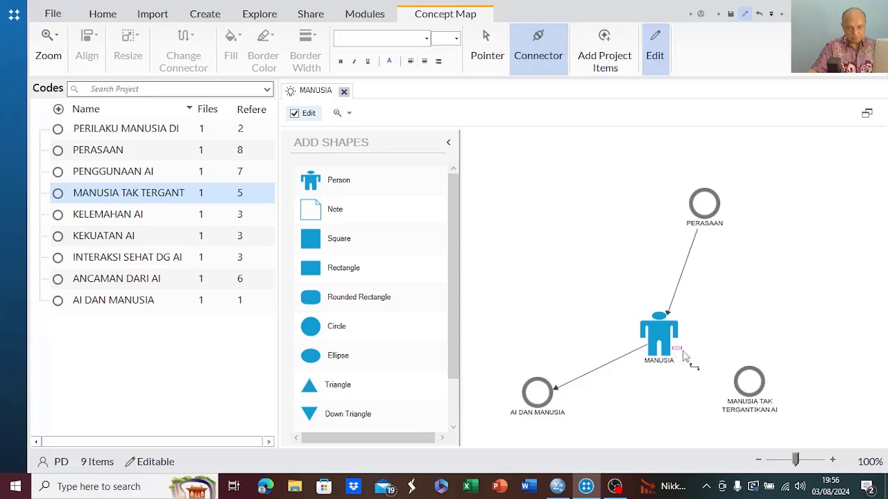
pyautogui.click(663, 337)
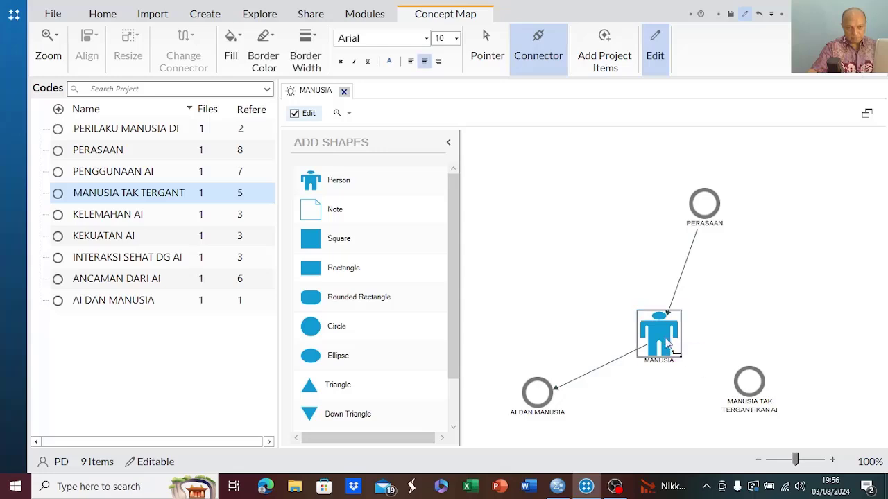
pyautogui.moveTo(663, 337); pyautogui.dragTo(752, 392)
pyautogui.click(757, 387)
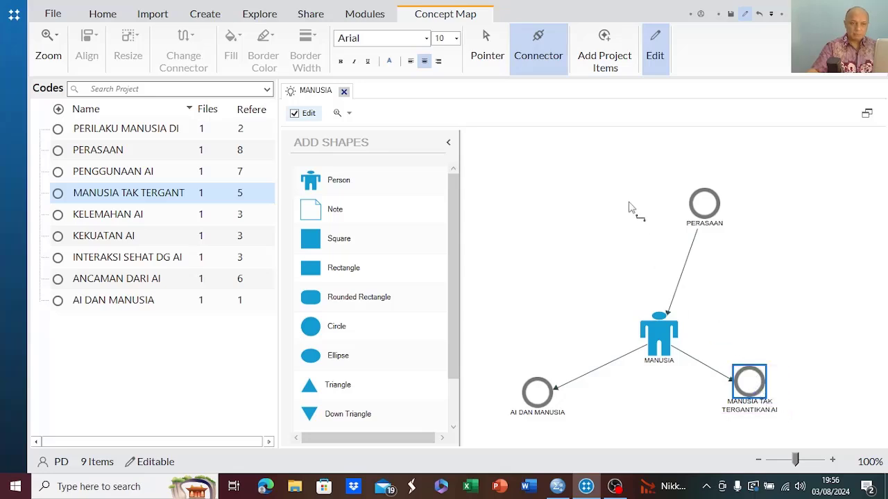
pyautogui.click(487, 46)
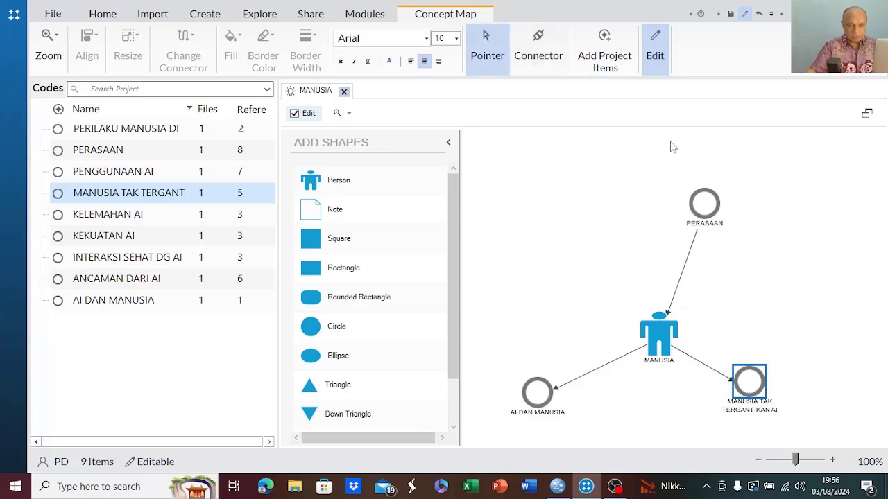
pyautogui.moveTo(754, 392); pyautogui.dragTo(778, 402)
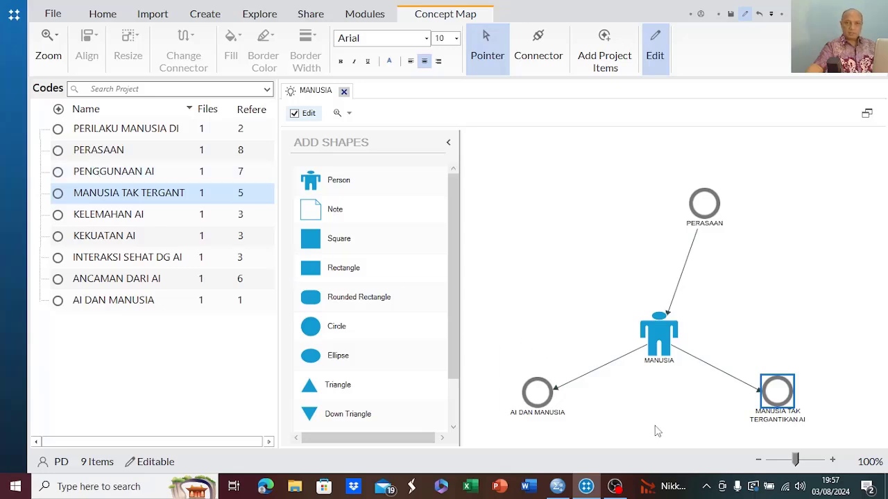
# - Add the PENGGUNAAN AI code below the MANUSIA person shape and draw a connector to it from that shape
pyautogui.click(123, 172)
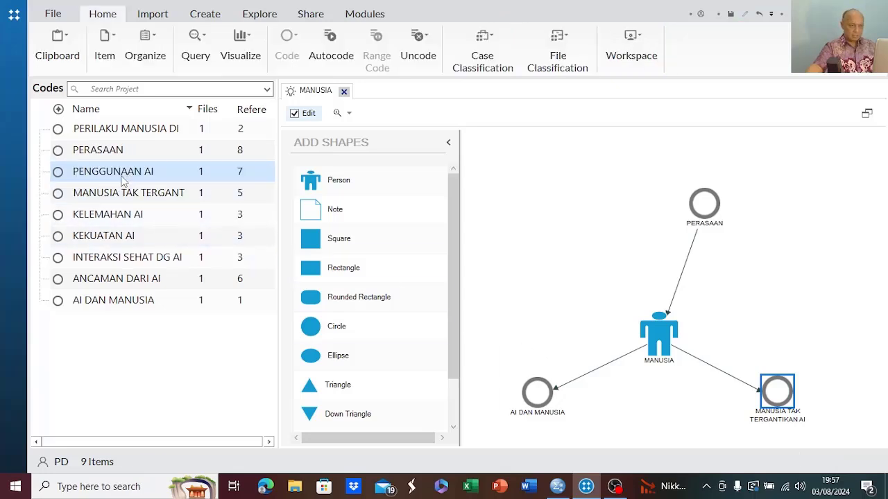
pyautogui.moveTo(120, 173); pyautogui.dragTo(649, 429)
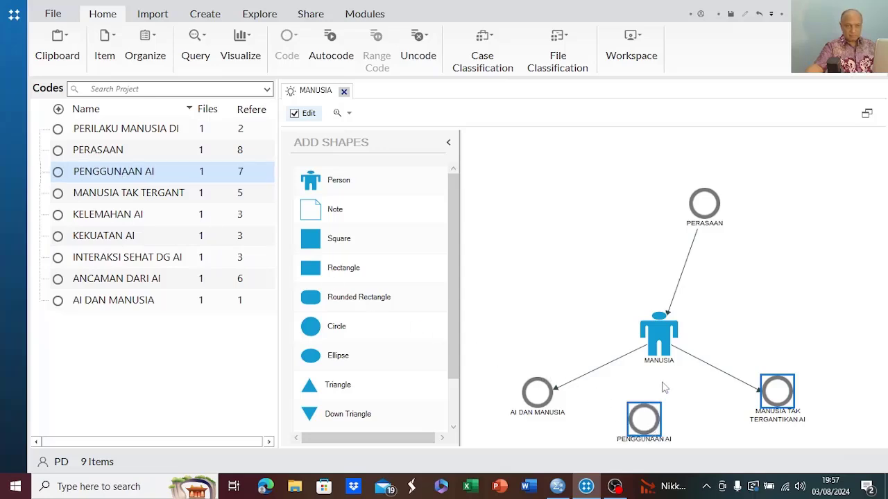
pyautogui.click(665, 361)
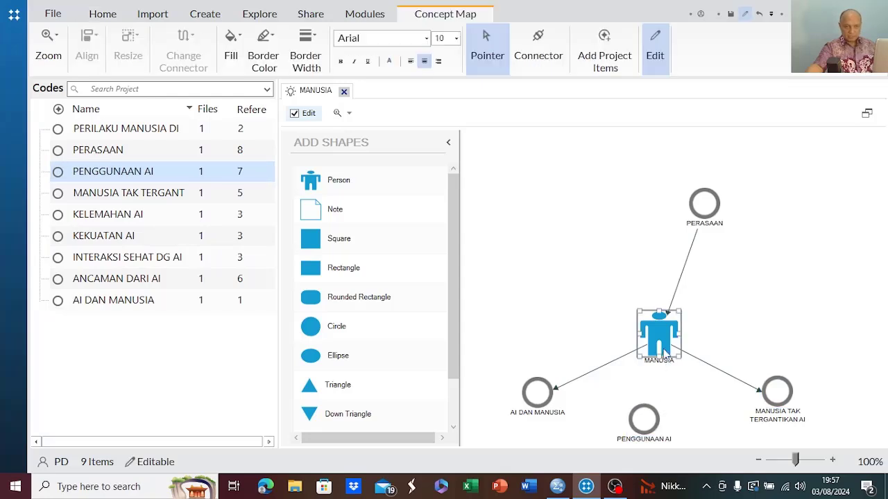
pyautogui.click(538, 43)
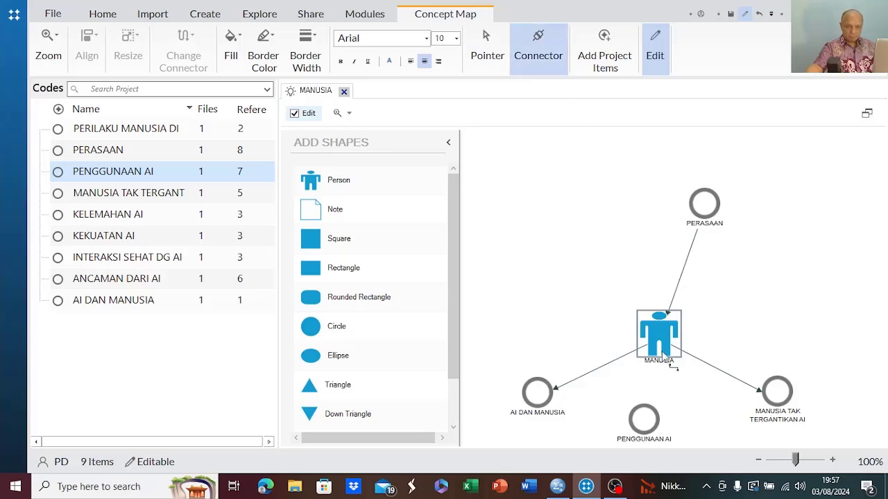
pyautogui.moveTo(673, 368); pyautogui.dragTo(663, 403)
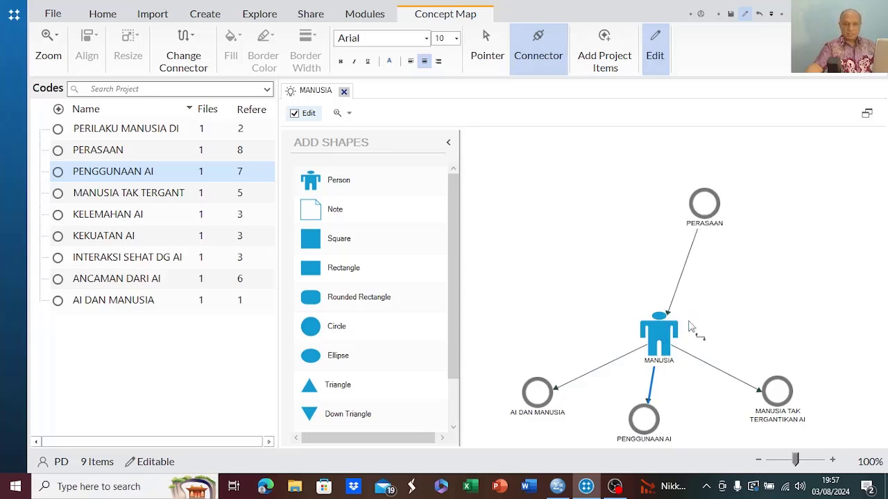
pyautogui.click(487, 45)
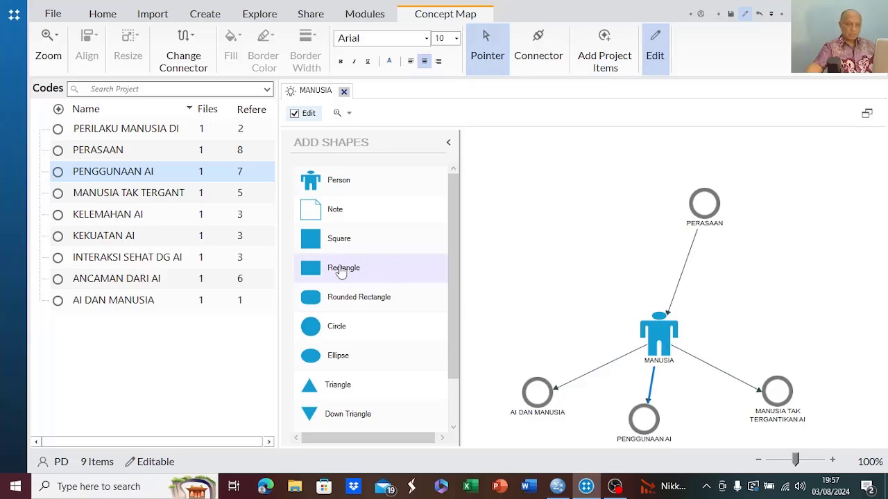
# - Add a rectangle labelled MEMPENGARUHI beside the connector between the PERASAAN code and the MANUSIA person shape
pyautogui.moveTo(341, 272); pyautogui.dragTo(724, 262)
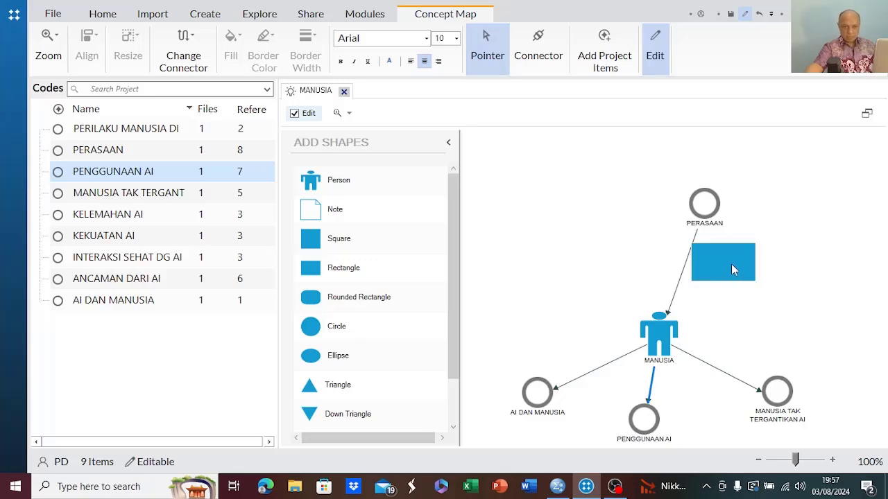
pyautogui.click(733, 268)
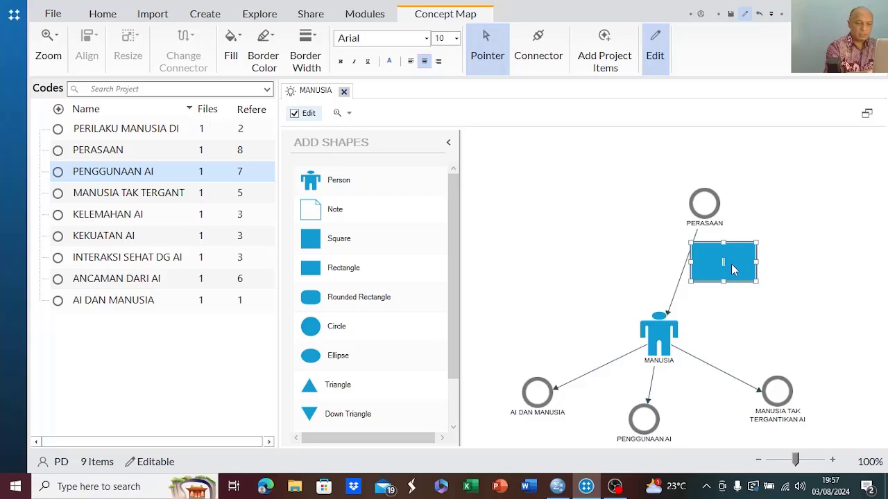
pyautogui.write('MEMPENGARUHI')
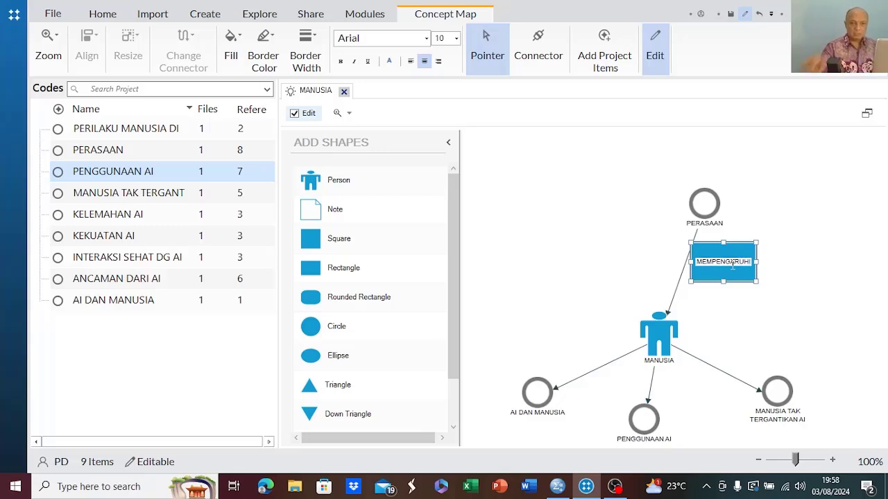
pyautogui.click(748, 340)
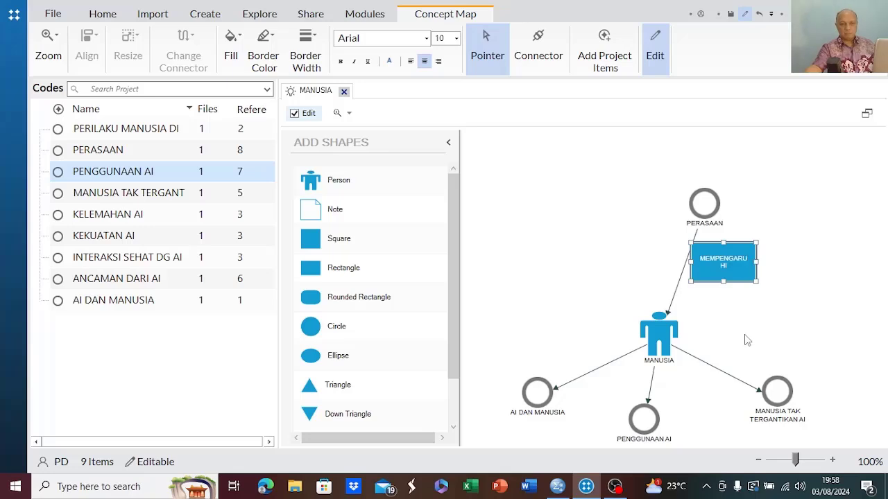
# - Widen the MEMPENGARUHI rectangle so its label fits on a single line
pyautogui.click(756, 263)
pyautogui.moveTo(755, 262); pyautogui.dragTo(775, 263)
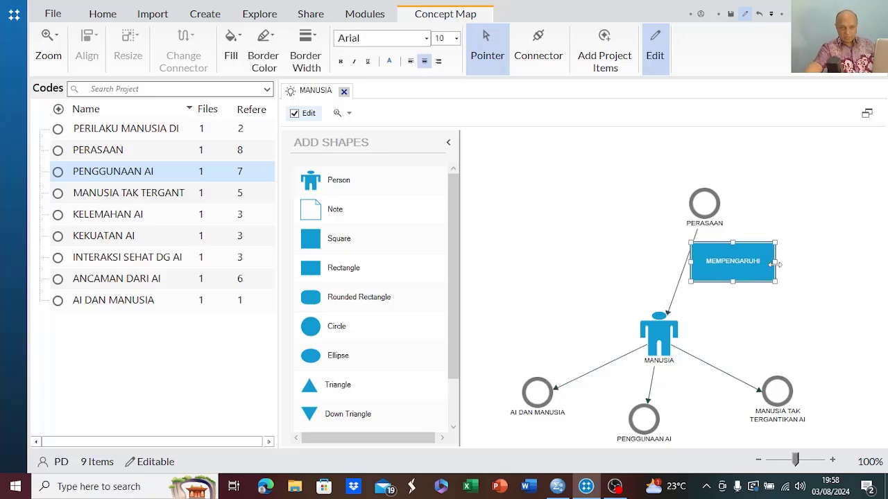
pyautogui.click(756, 306)
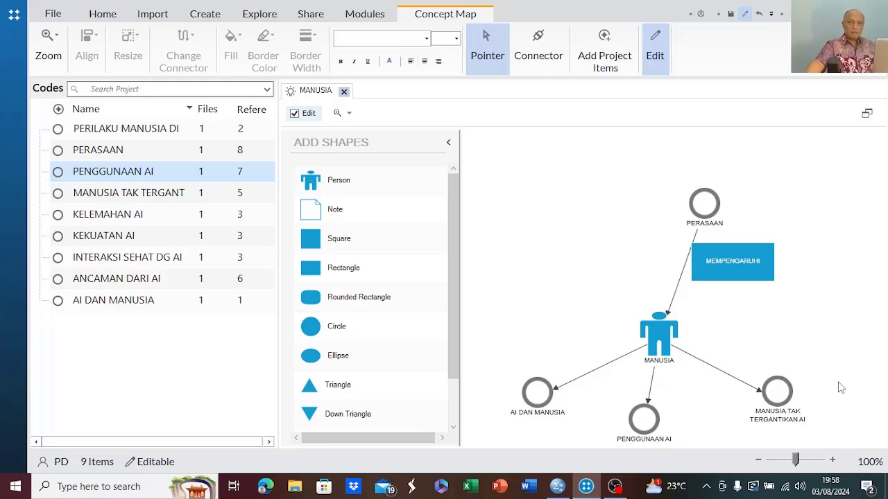
# - Add a rounded rectangle labelled TEORI PERILAKU MANUSIA above and left of the MANUSIA person shape
pyautogui.click(316, 302)
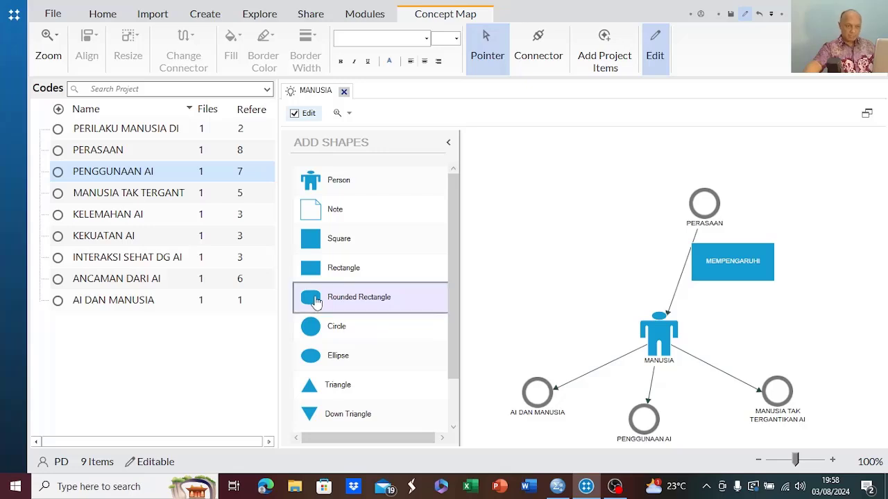
pyautogui.moveTo(315, 302); pyautogui.dragTo(532, 274)
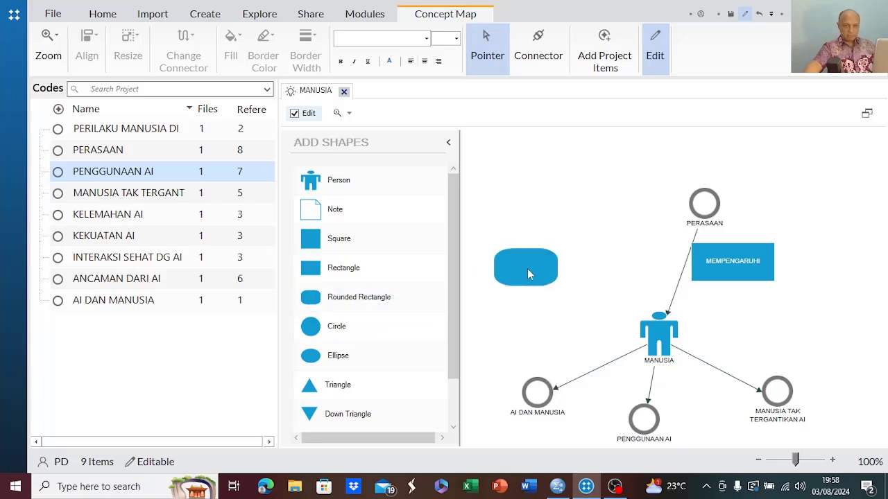
pyautogui.doubleClick(529, 275)
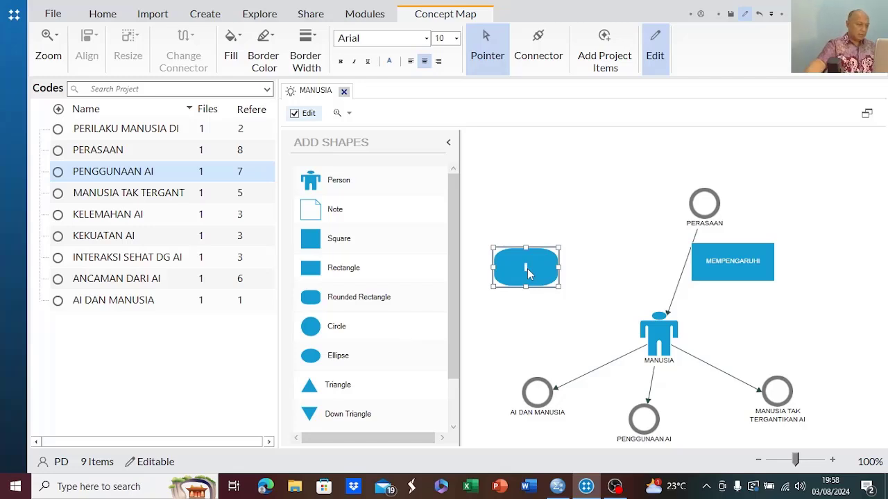
pyautogui.write('TE')
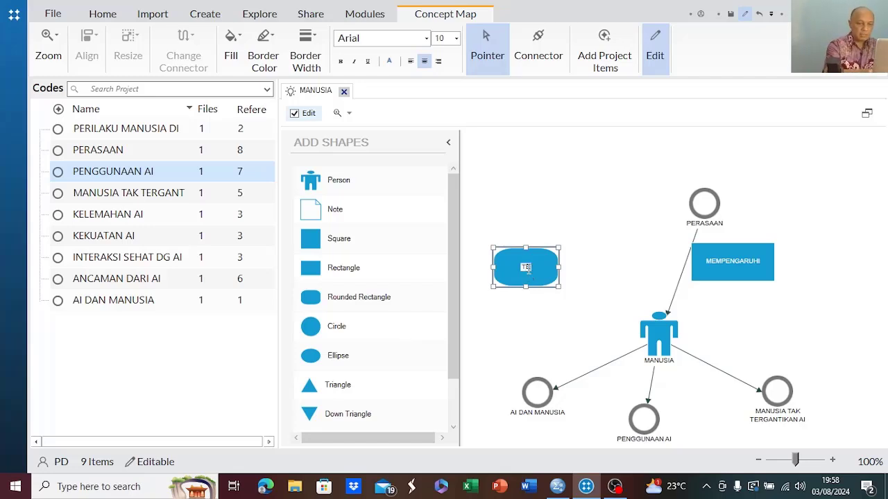
pyautogui.write('ORI PE')
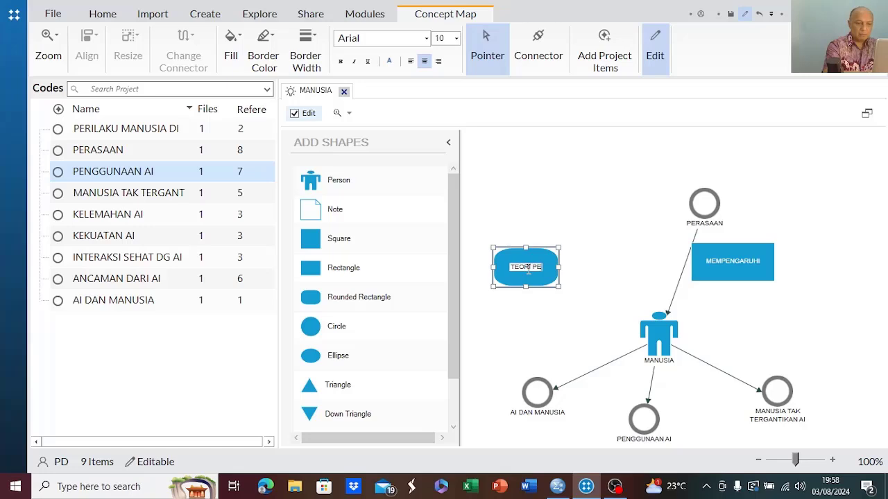
pyautogui.write('RSUAKU MANUSIA')
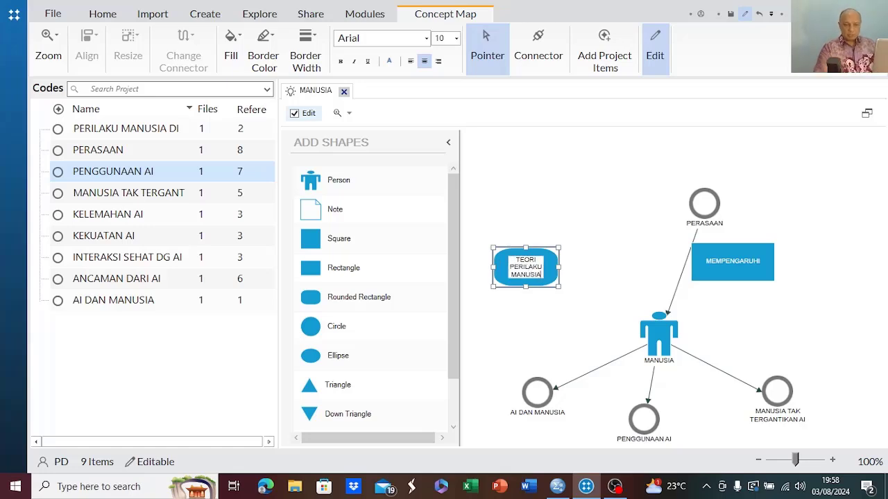
pyautogui.click(529, 273)
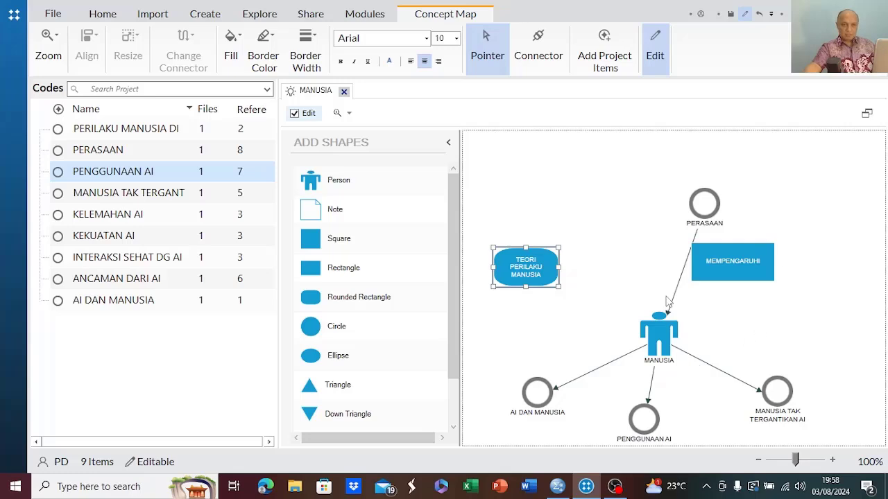
# - Move the TEORI PERILAKU MANUSIA rounded rectangle closer to the MANUSIA person shape
pyautogui.click(549, 326)
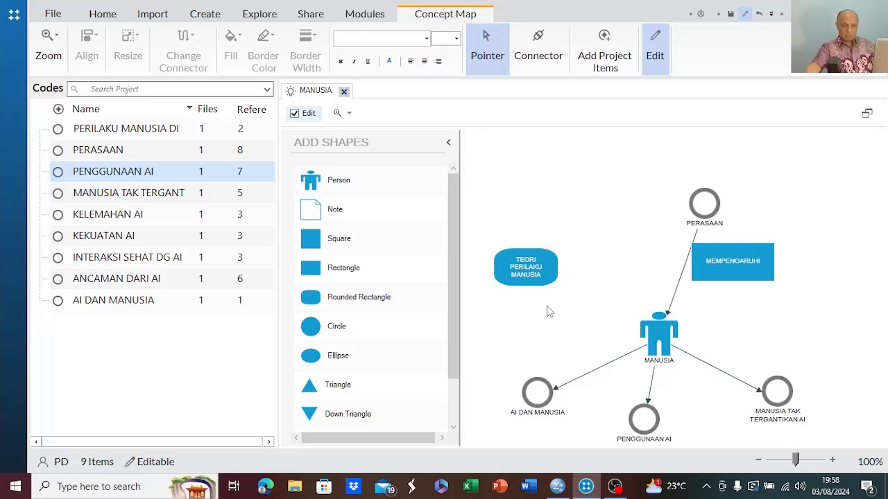
pyautogui.moveTo(548, 280); pyautogui.dragTo(608, 296)
pyautogui.click(609, 330)
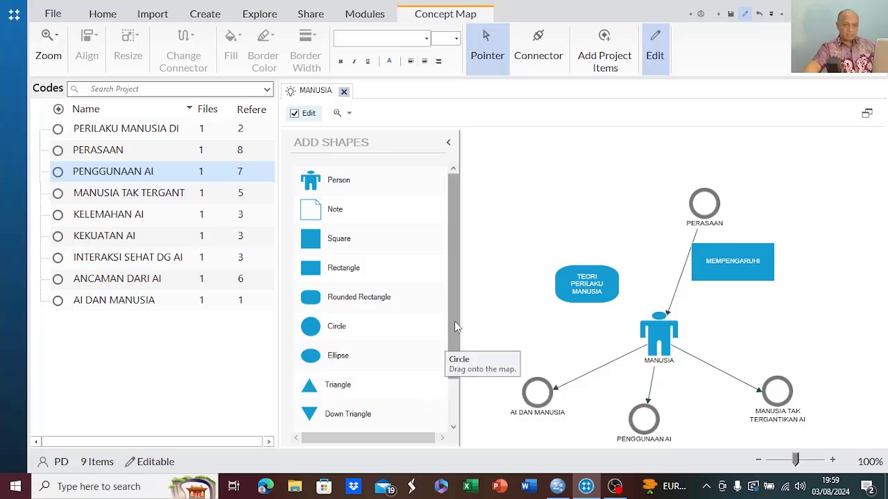
pyautogui.moveTo(455, 321)
pyautogui.mouseDown()
pyautogui.moveTo(456, 374)
pyautogui.moveTo(458, 305)
pyautogui.mouseUp()
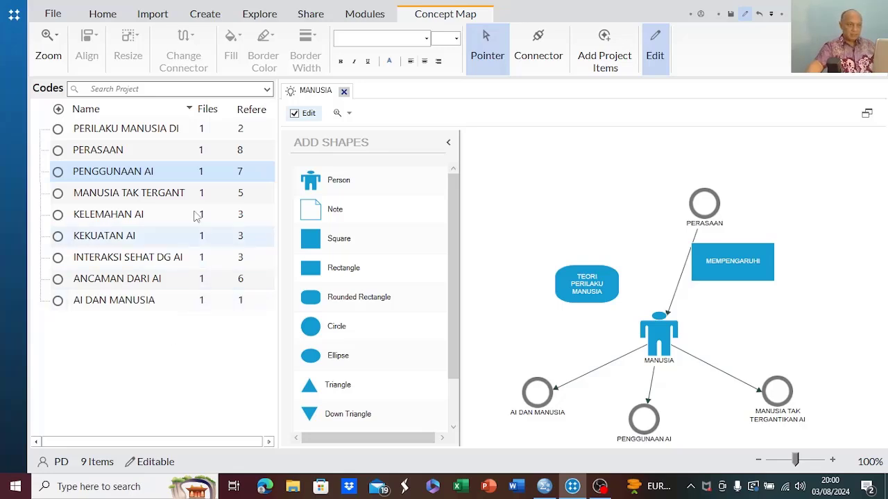
# - Create a new concept map named AI
pyautogui.click(260, 14)
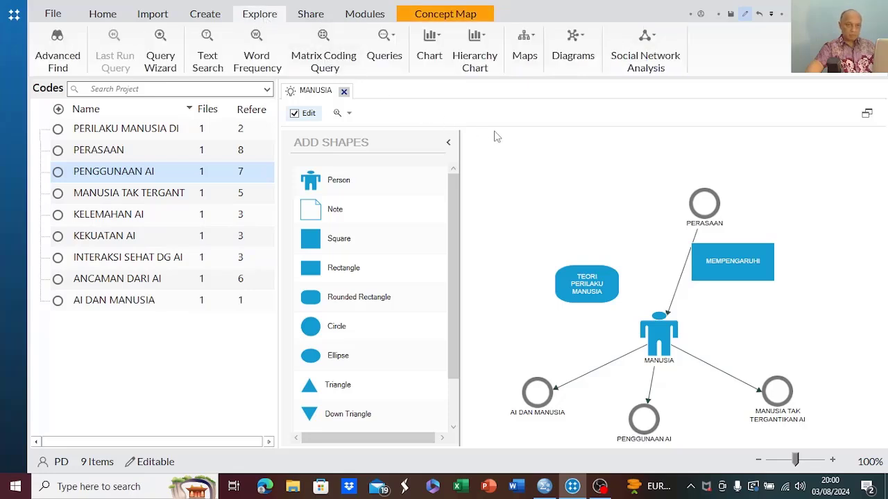
pyautogui.click(527, 58)
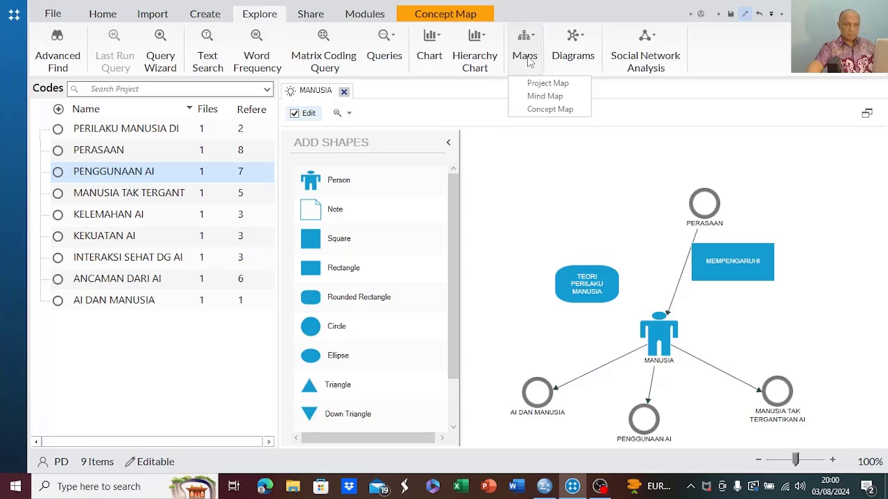
pyautogui.click(549, 109)
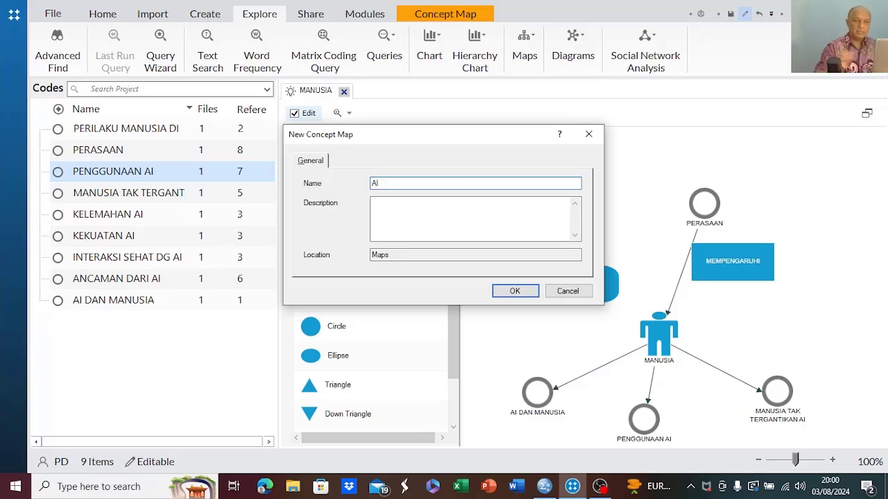
pyautogui.click(528, 292)
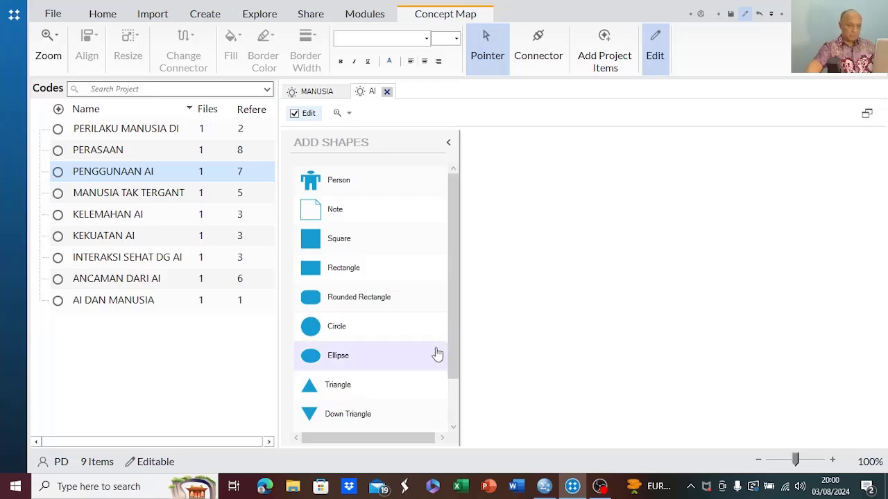
# - Add a circle labelled AI near the centre of the empty concept map
pyautogui.click(342, 334)
pyautogui.moveTo(343, 335); pyautogui.dragTo(650, 291)
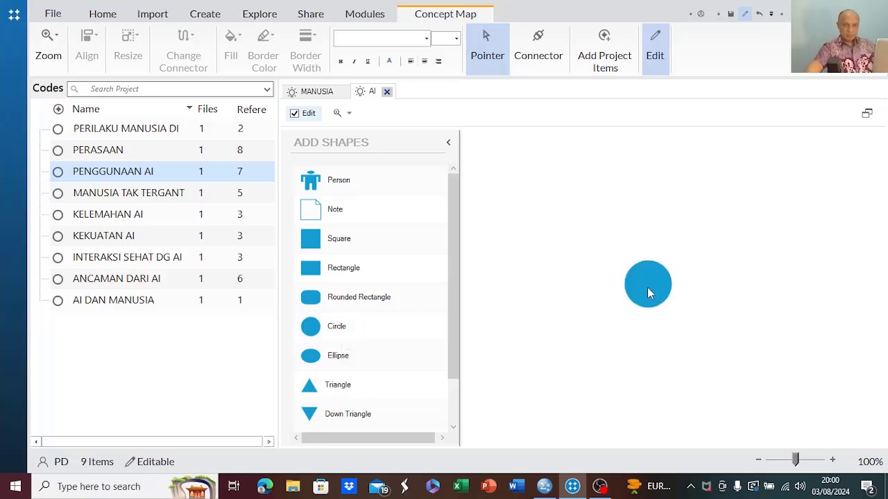
pyautogui.click(647, 287)
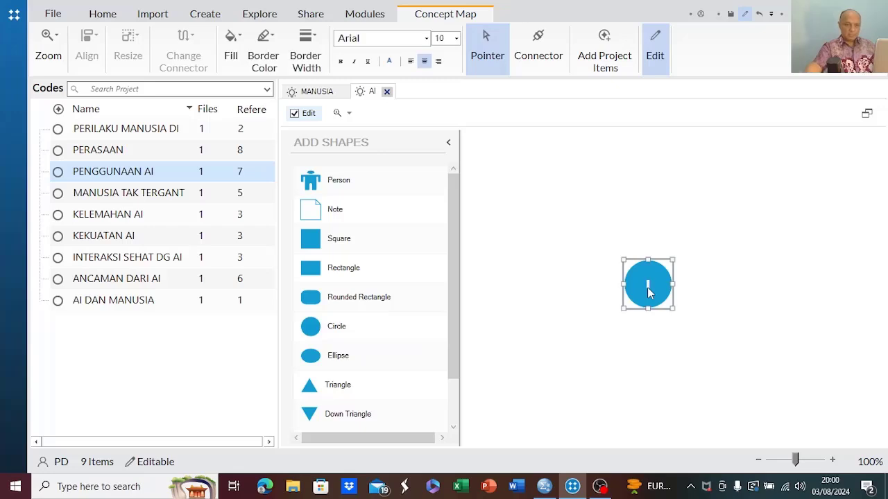
pyautogui.write('AI')
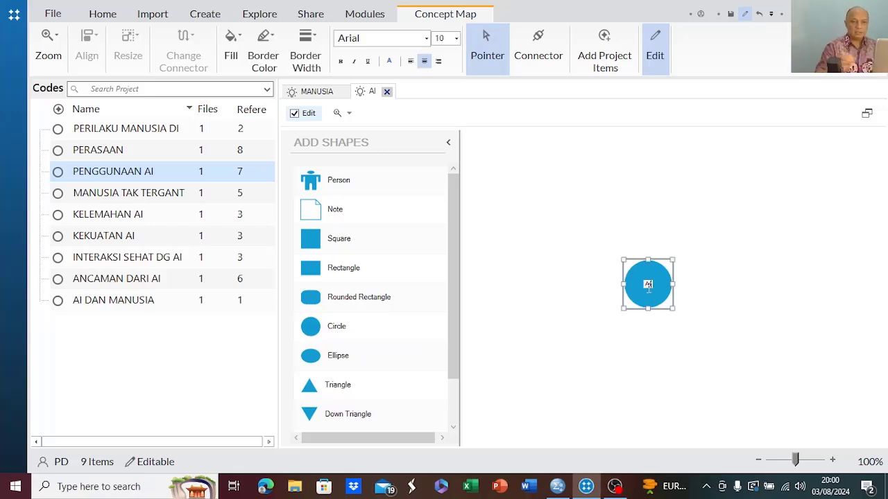
# - Widen the AI circle slightly into a horizontal ellipse and set its label's font size to 16
pyautogui.press('Return')
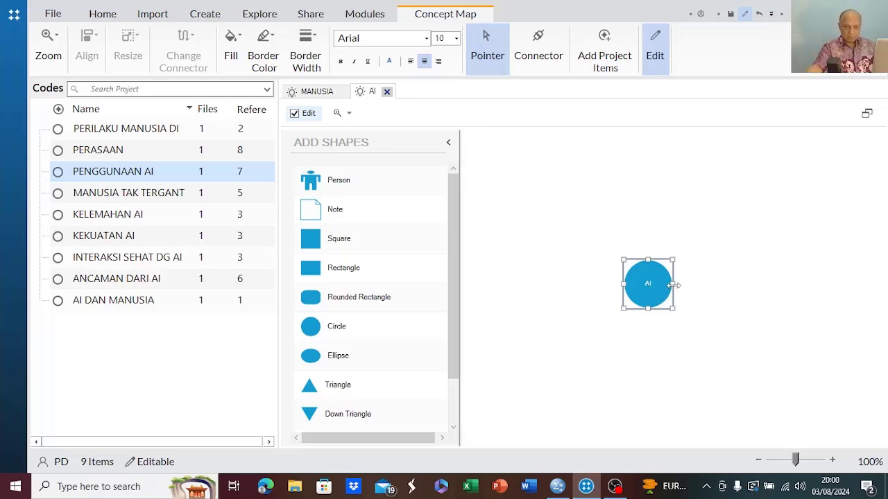
pyautogui.moveTo(672, 285); pyautogui.dragTo(689, 285)
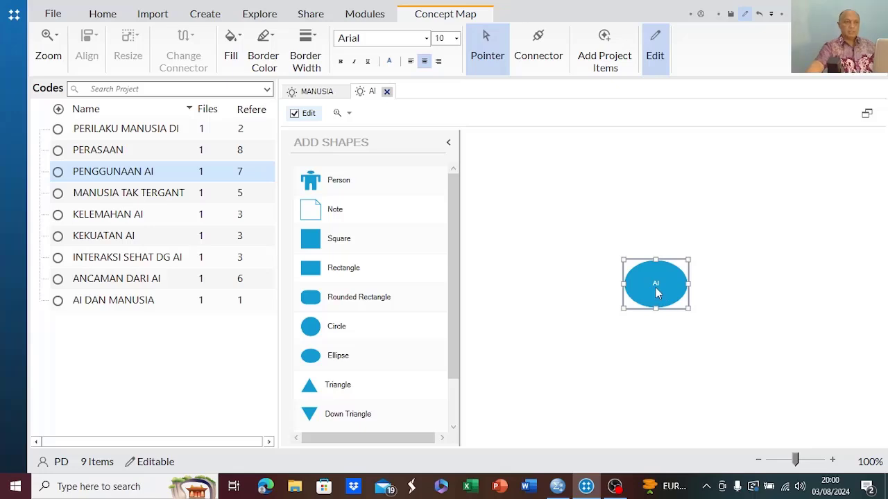
pyautogui.doubleClick(661, 287)
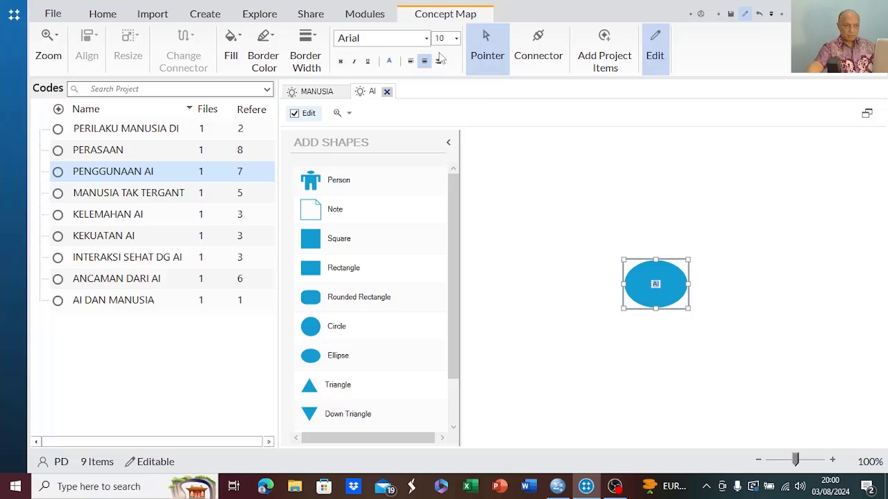
pyautogui.click(457, 38)
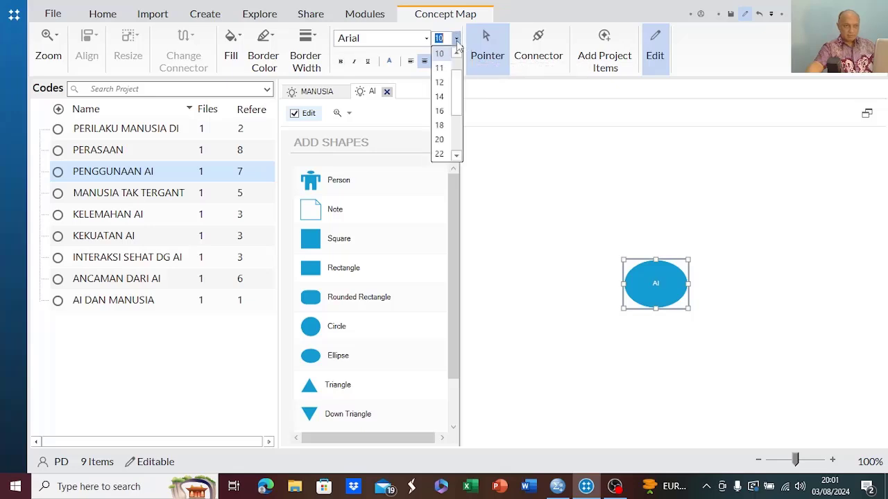
pyautogui.click(442, 111)
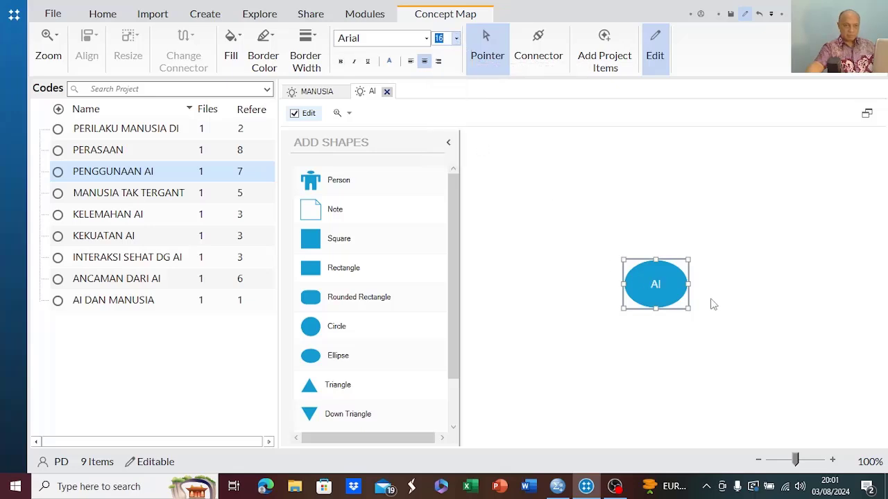
pyautogui.click(723, 326)
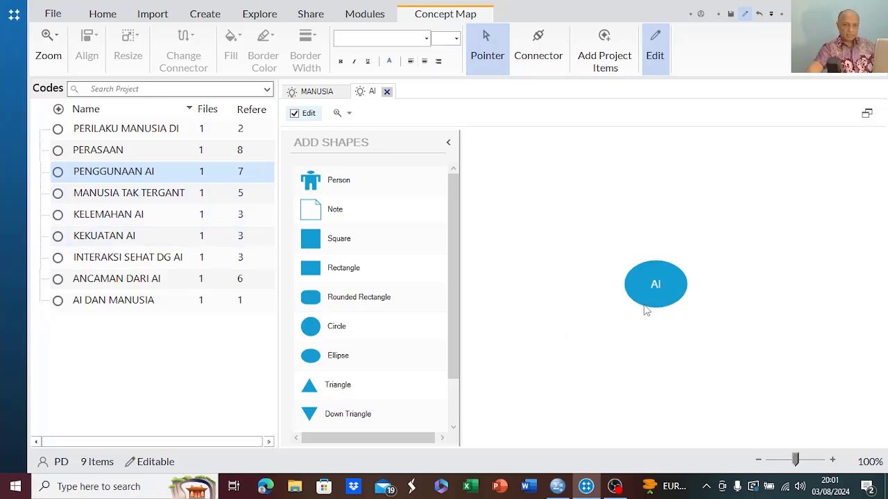
# - Add the KELEMAHAN AI code below and left of the AI shape, and the KEKUATAN AI code below and right of it
pyautogui.click(127, 216)
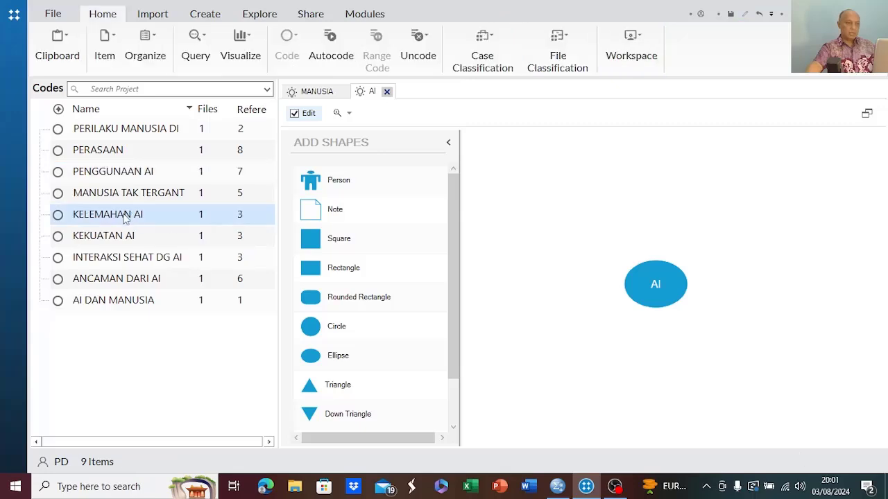
pyautogui.moveTo(126, 217); pyautogui.dragTo(545, 386)
pyautogui.click(126, 239)
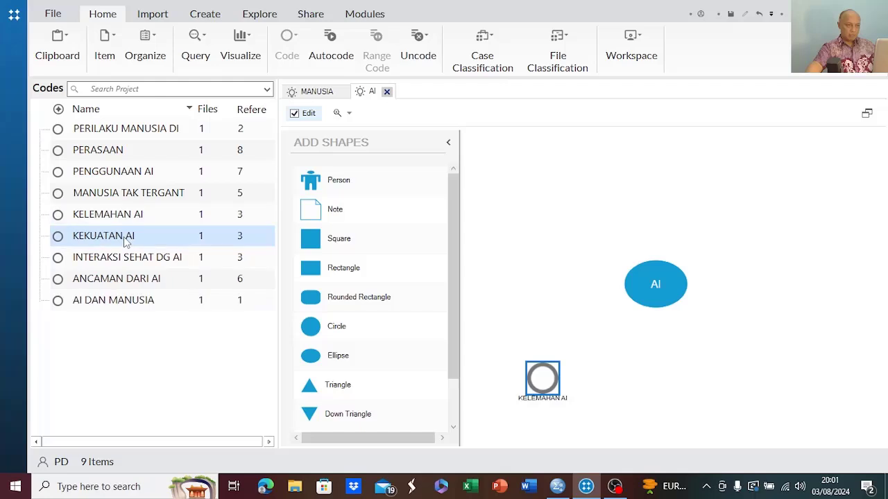
pyautogui.moveTo(125, 240); pyautogui.dragTo(766, 374)
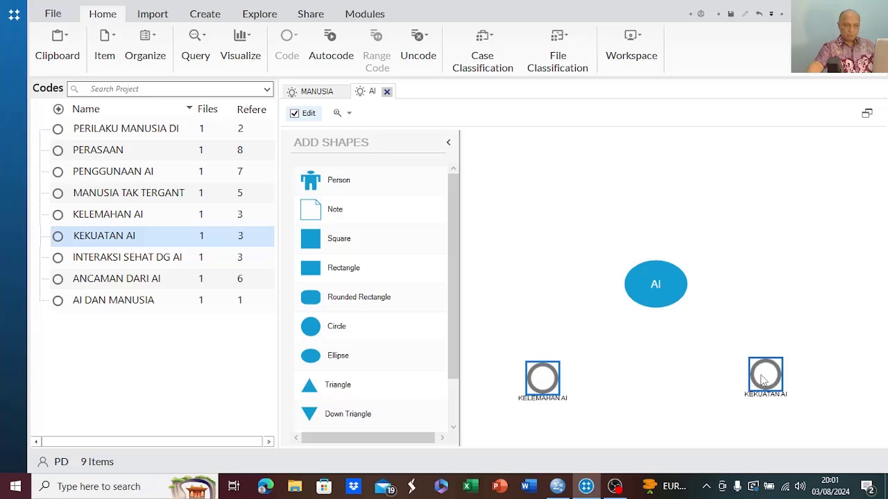
# - Add the ANCAMAN DARI AI code to the AI concept map, below the AI shape between KELEMAHAN AI and KEKUATAN AI
pyautogui.click(130, 278)
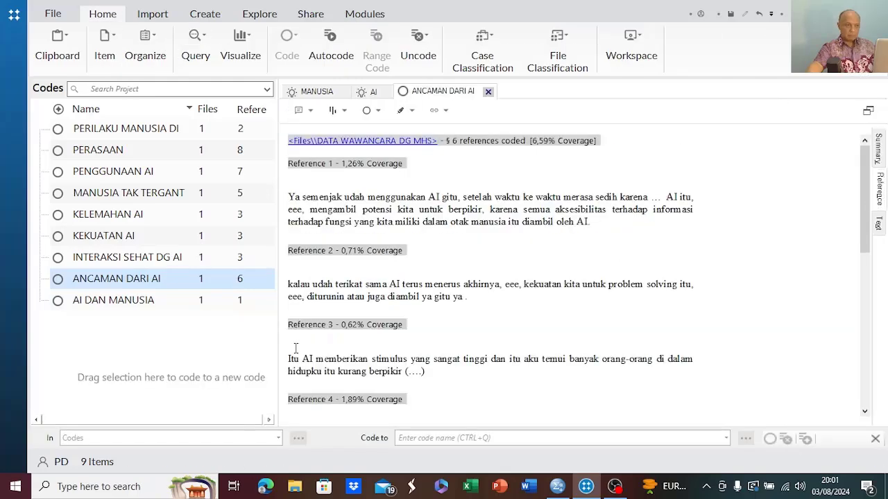
pyautogui.click(335, 97)
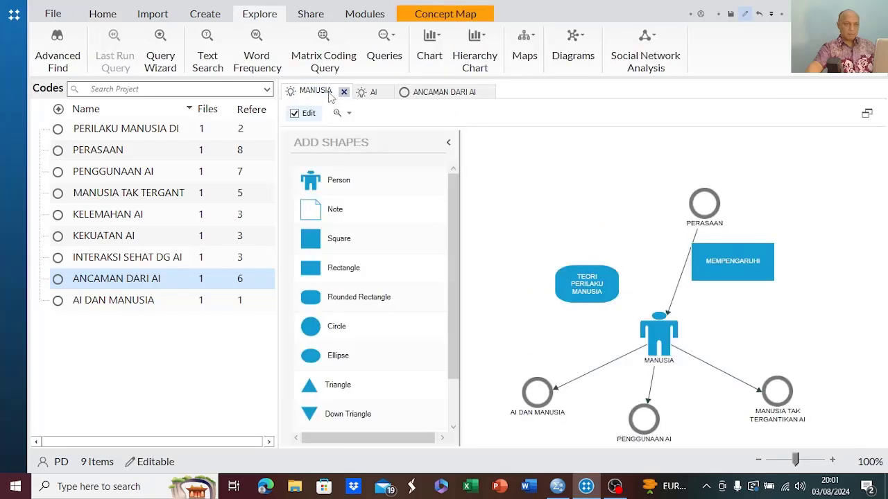
pyautogui.click(444, 93)
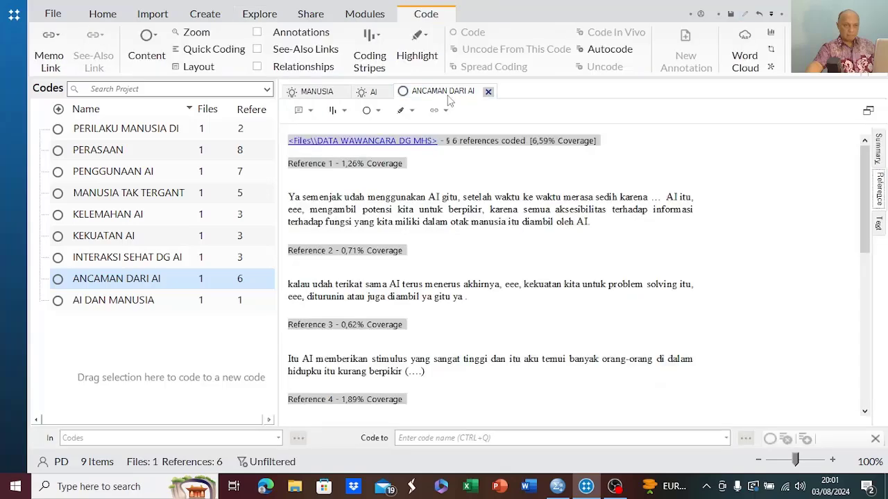
pyautogui.click(367, 91)
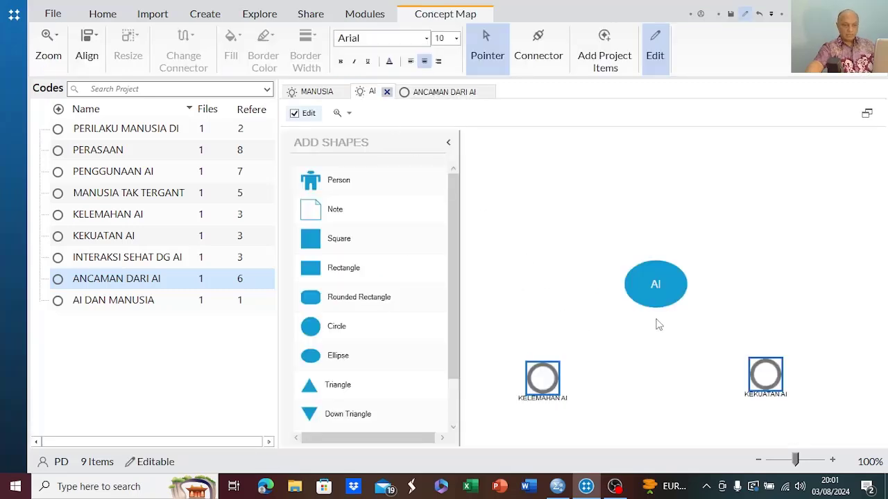
pyautogui.click(119, 283)
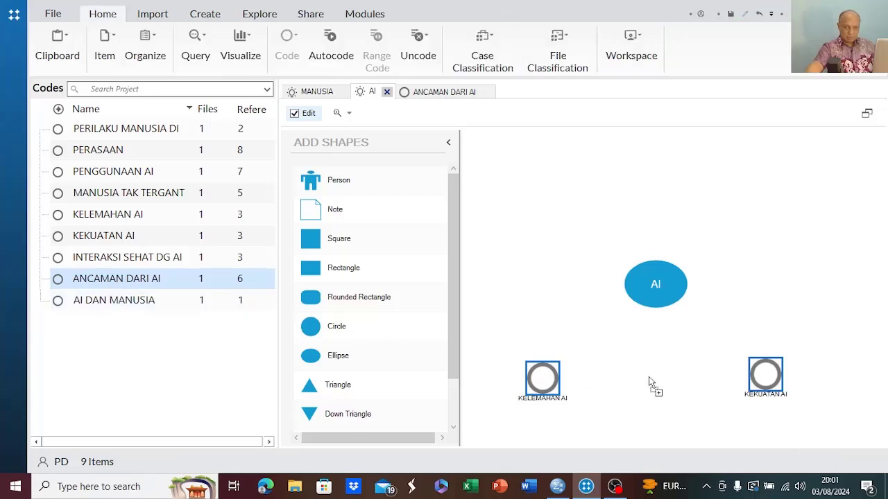
pyautogui.moveTo(656, 394); pyautogui.dragTo(654, 392)
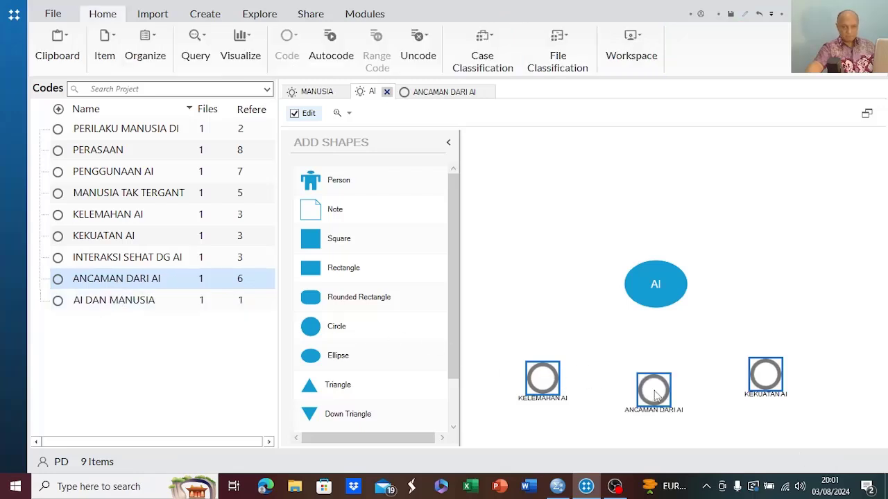
pyautogui.click(652, 333)
# - Draw connectors from the AI shape to the KELEMAHAN AI, ANCAMAN DARI AI and KEKUATAN AI codes
pyautogui.click(543, 61)
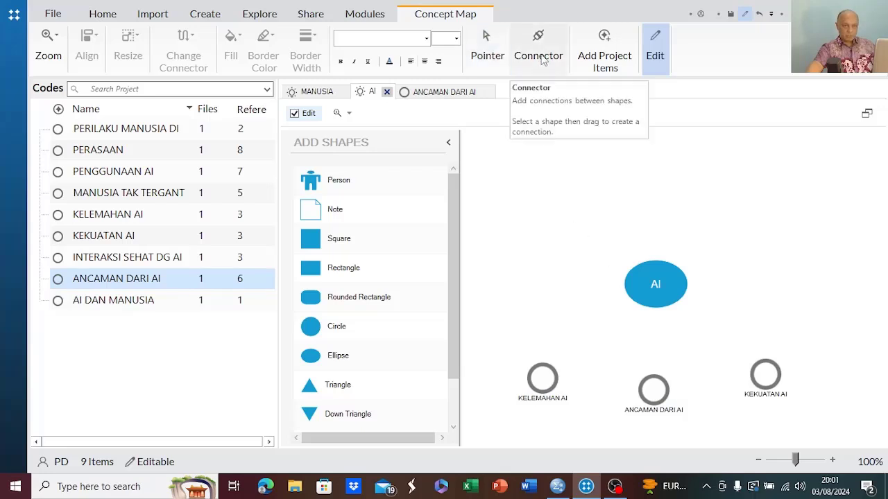
pyautogui.click(633, 296)
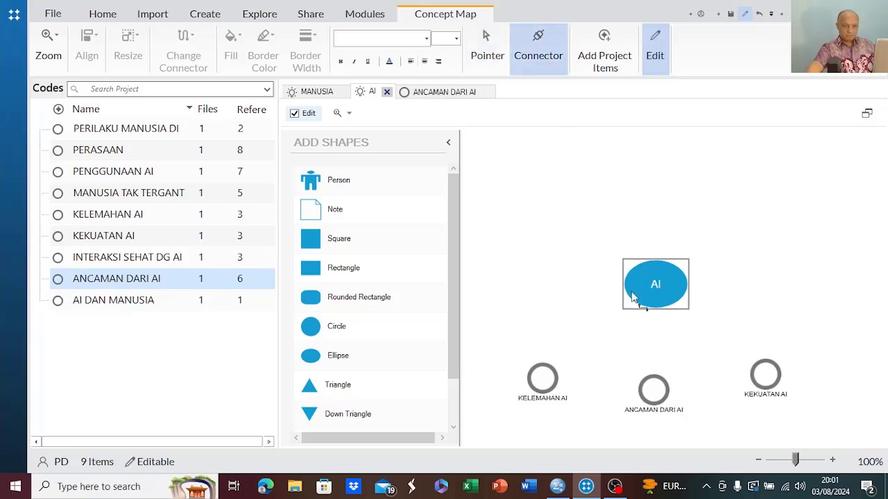
pyautogui.moveTo(631, 300); pyautogui.dragTo(579, 354)
pyautogui.moveTo(655, 290); pyautogui.dragTo(748, 366)
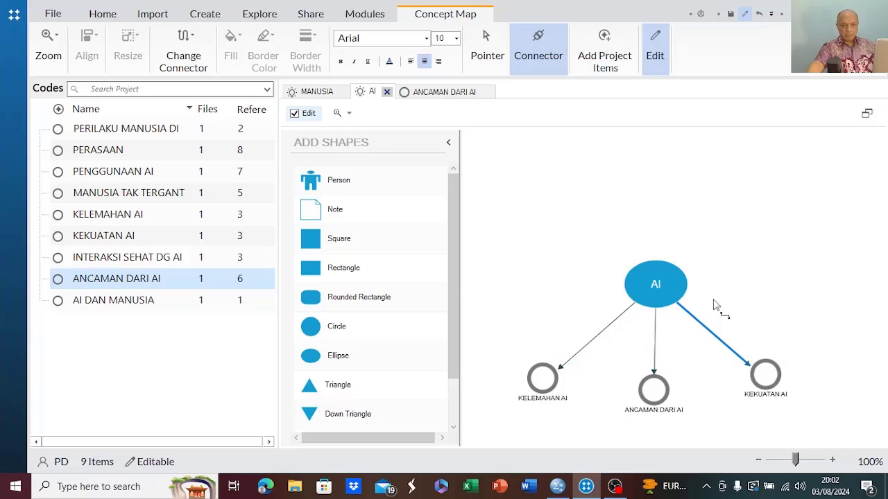
pyautogui.click(484, 50)
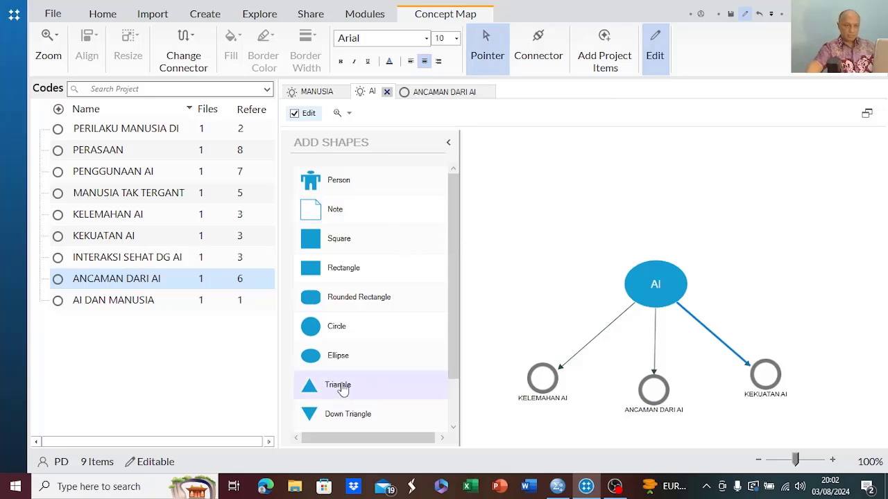
# - Add a rectangle labelled PENDAPAT PAKAR TTG SINGULARITY just right of the AI shape
pyautogui.moveTo(315, 273); pyautogui.dragTo(752, 303)
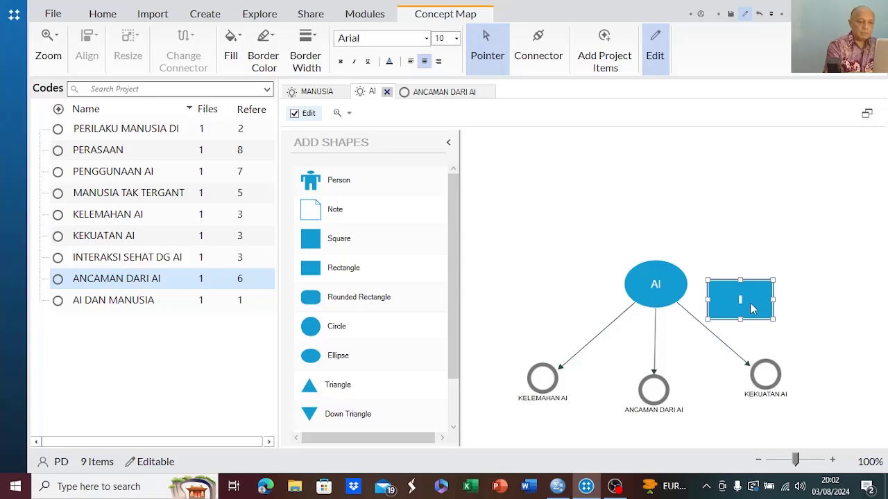
pyautogui.write('PENDAPAT')
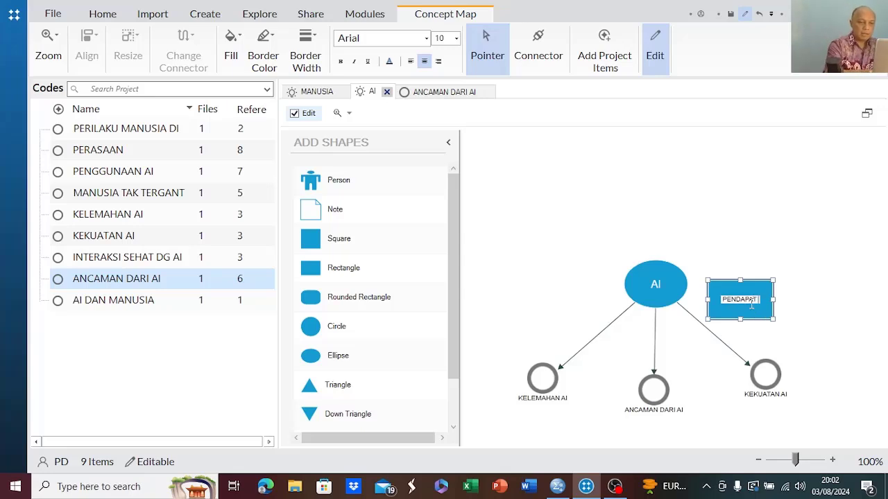
pyautogui.write(' PAKAR TTG')
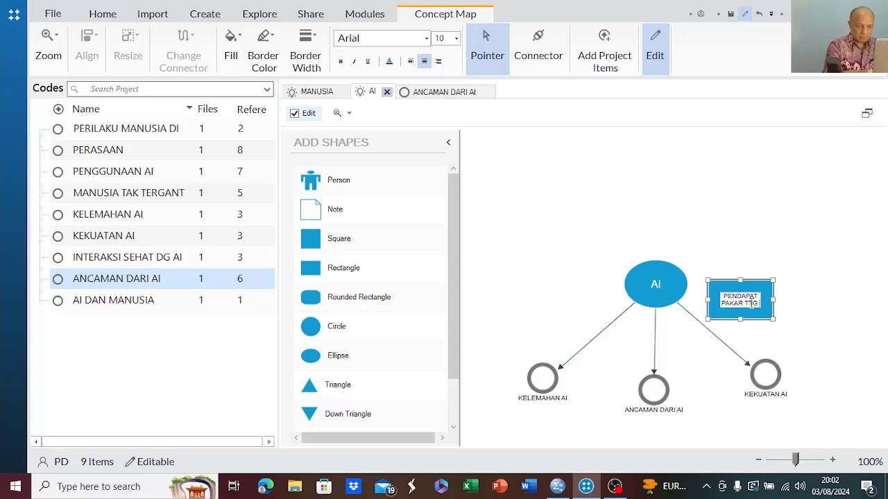
pyautogui.write(' SINGU')
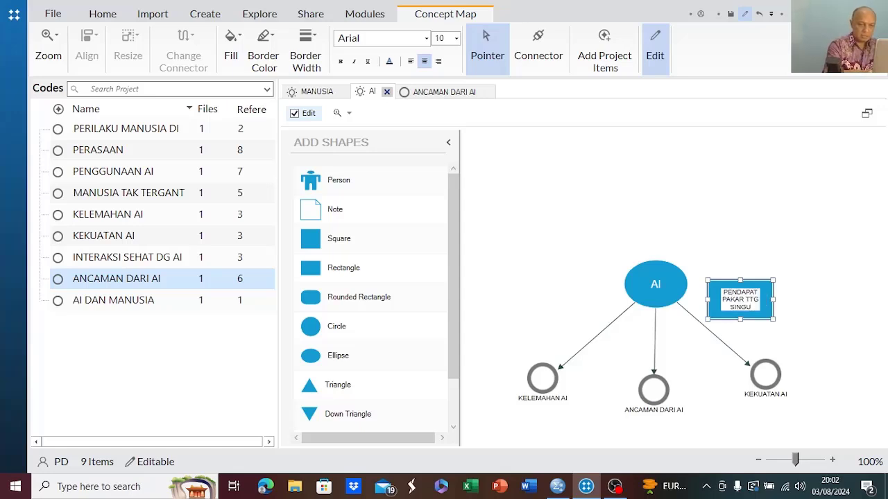
pyautogui.write('LARITY')
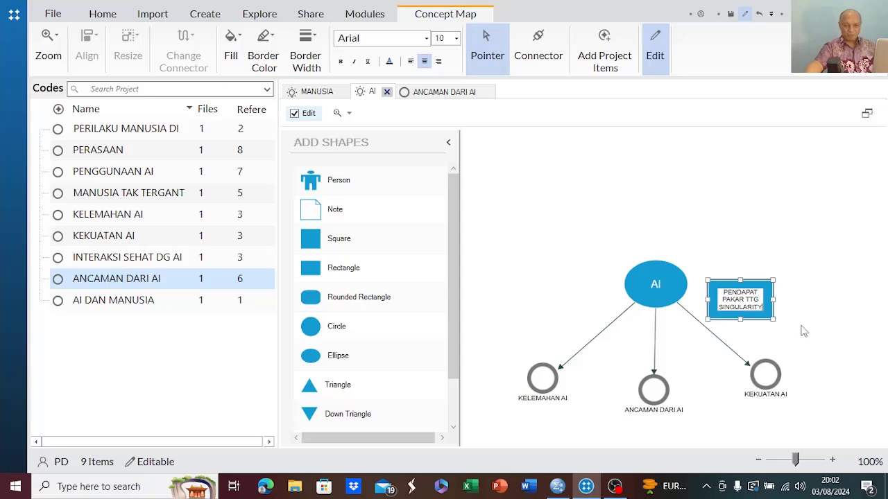
pyautogui.click(771, 343)
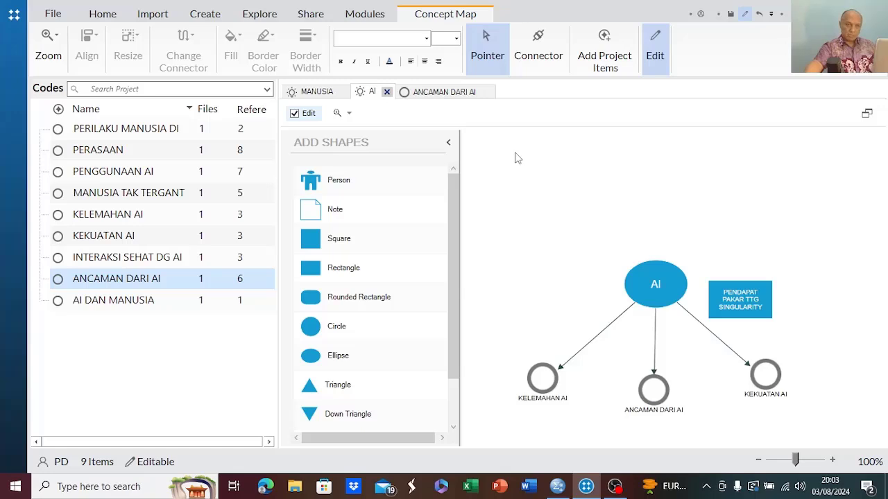
# - Delete the PENGGUNAAN AI code from the MANUSIA concept map
pyautogui.click(319, 91)
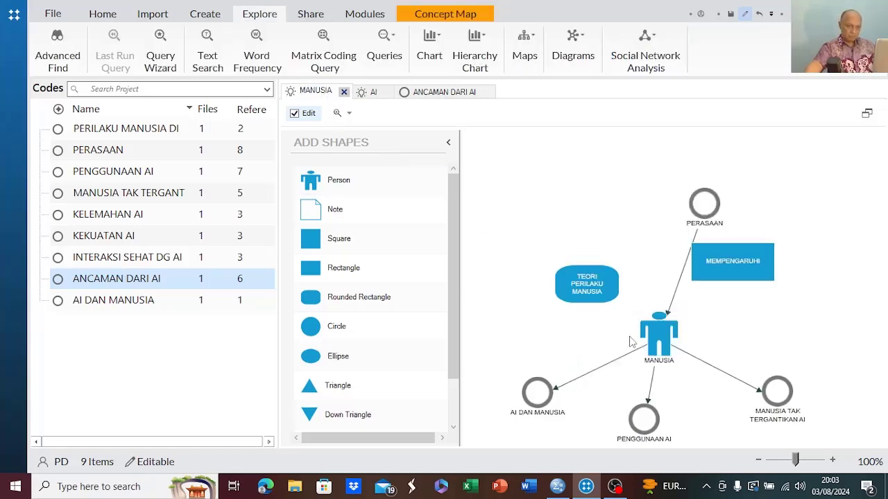
pyautogui.click(652, 423)
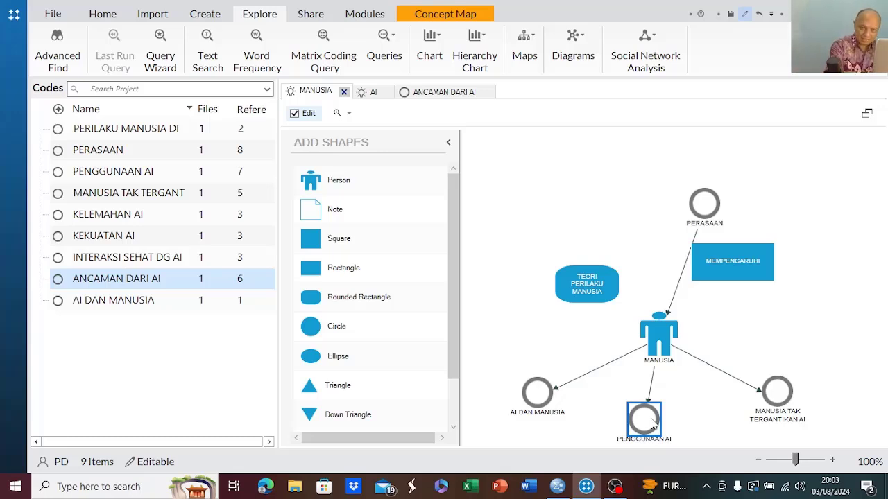
pyautogui.press('Delete')
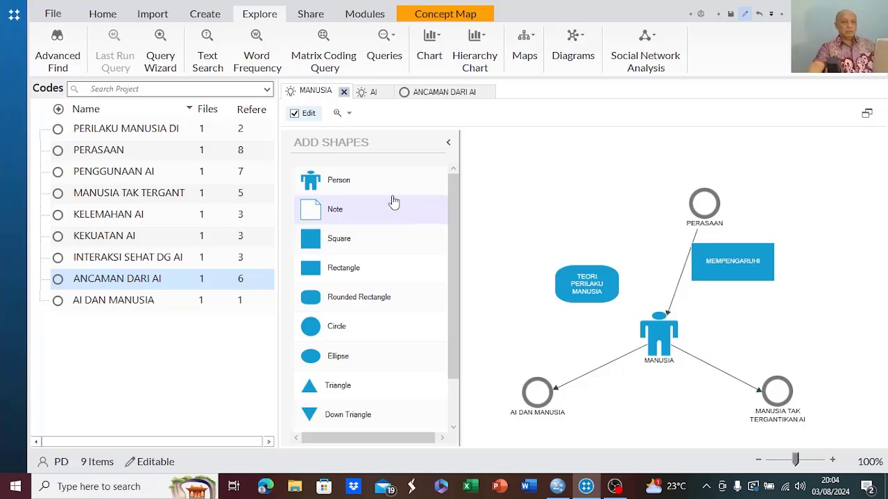
# - Return to the AI concept map and look through the remaining shapes available to add
pyautogui.click(371, 93)
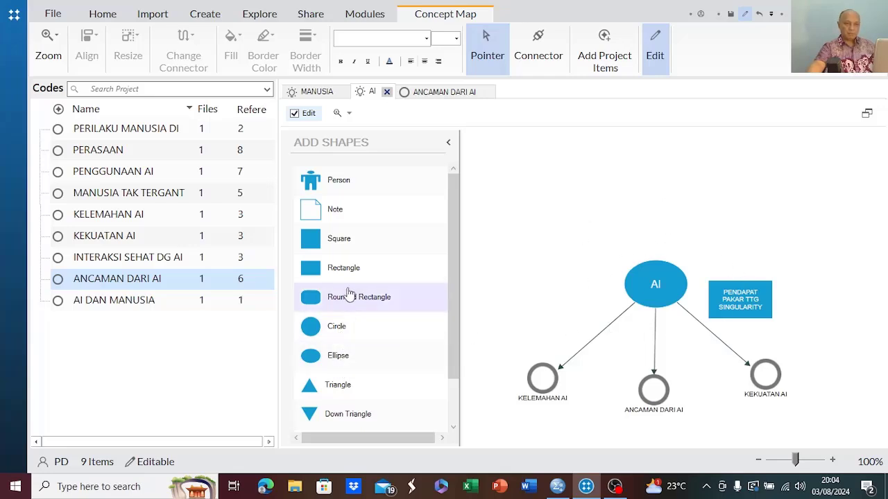
pyautogui.moveTo(451, 261); pyautogui.dragTo(451, 306)
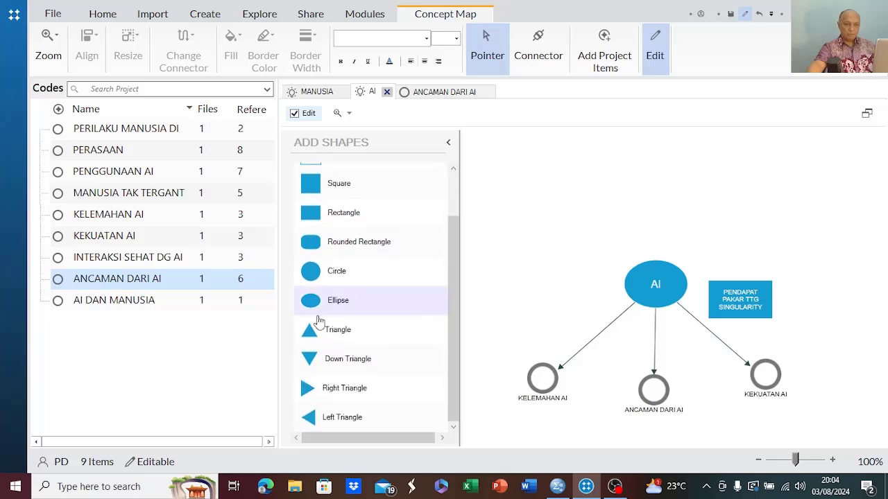